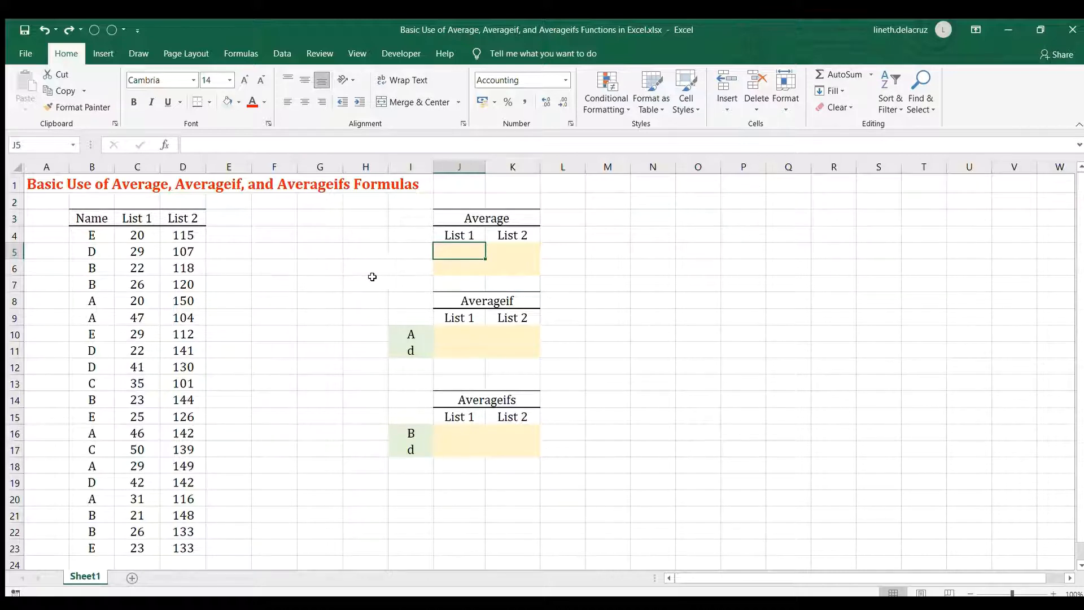
Enter the formula =AVERAGE(C4:C23) in J5 to average all List 1 values.
{"action": "type", "text": "="}
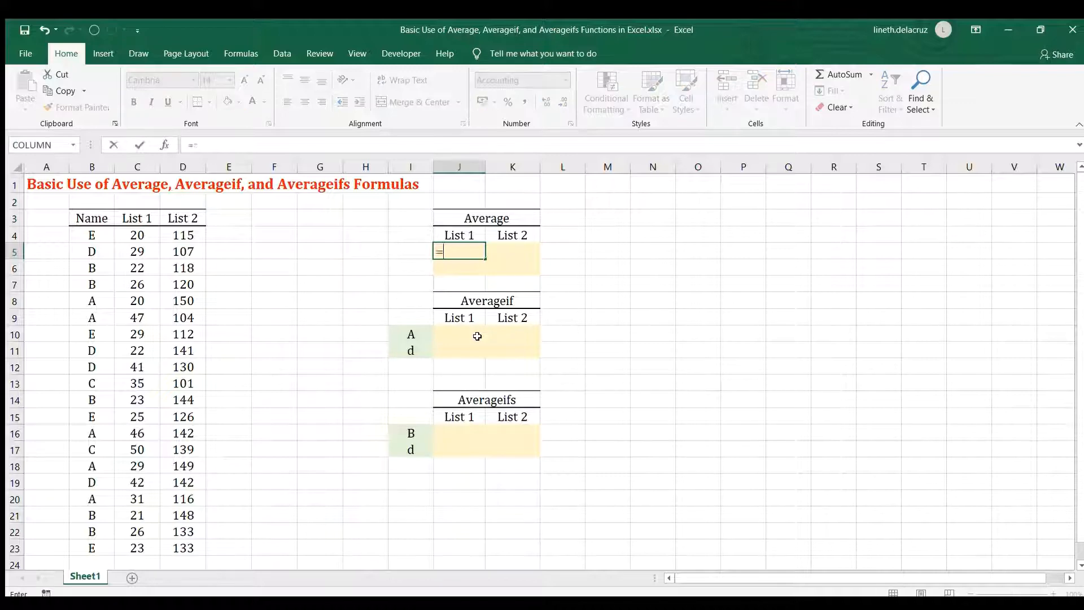
{"action": "type", "text": "average("}
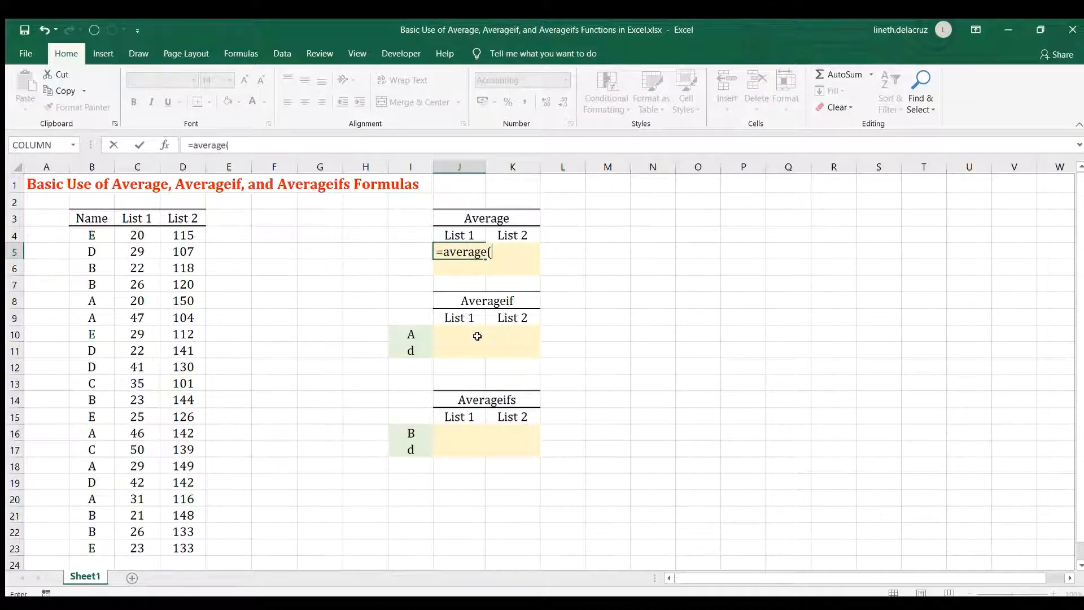
{"action": "left_click", "coordinate": [138, 235]}
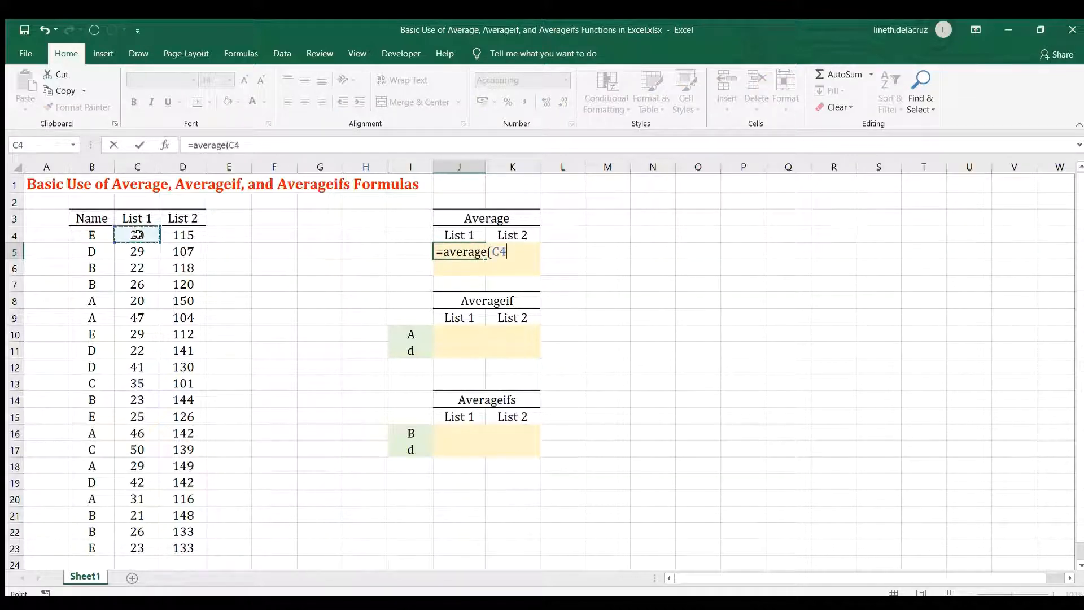
{"action": "key", "text": "ctrl+shift+Down"}
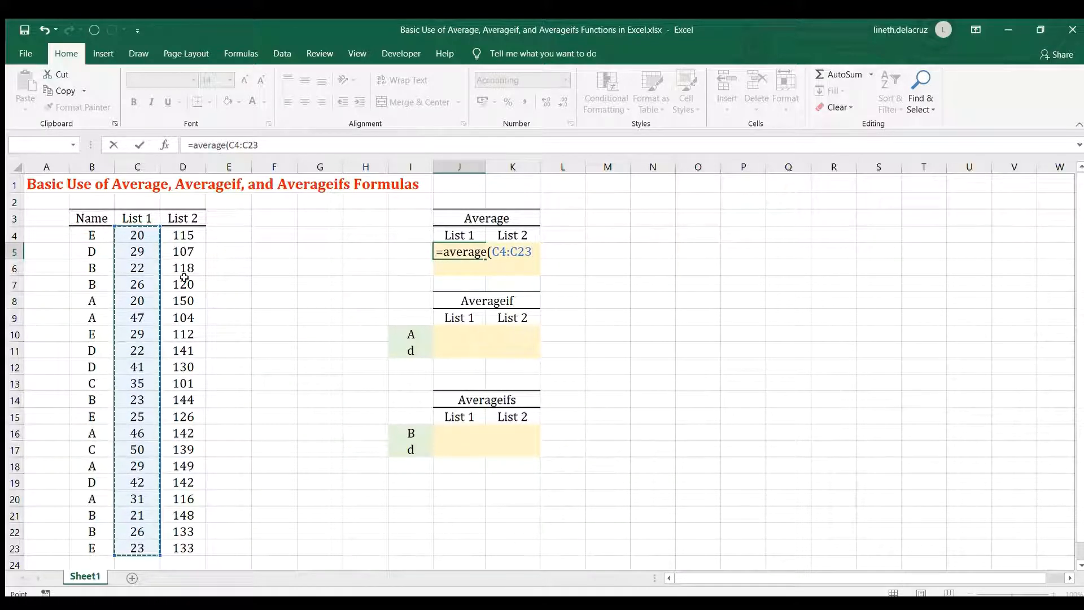
{"action": "type", "text": ")"}
{"action": "key", "text": "Return"}
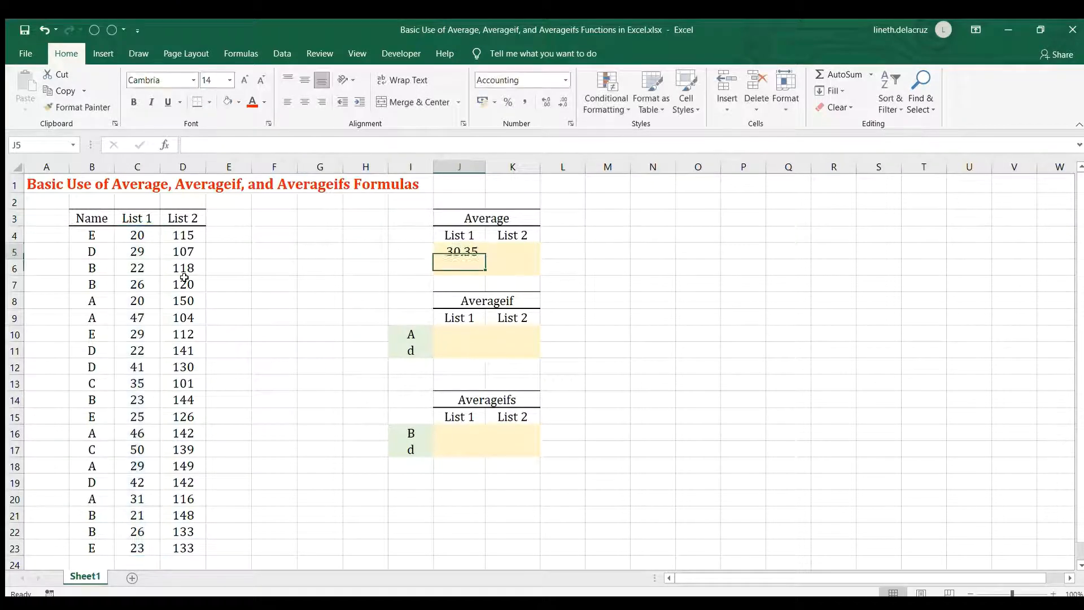
Copy the List 1 average formula from J5 to K5 for List 2.
{"action": "key", "text": "Up"}
{"action": "key", "text": "ctrl+c"}
{"action": "key", "text": "Right"}
{"action": "key", "text": "ctrl+v"}
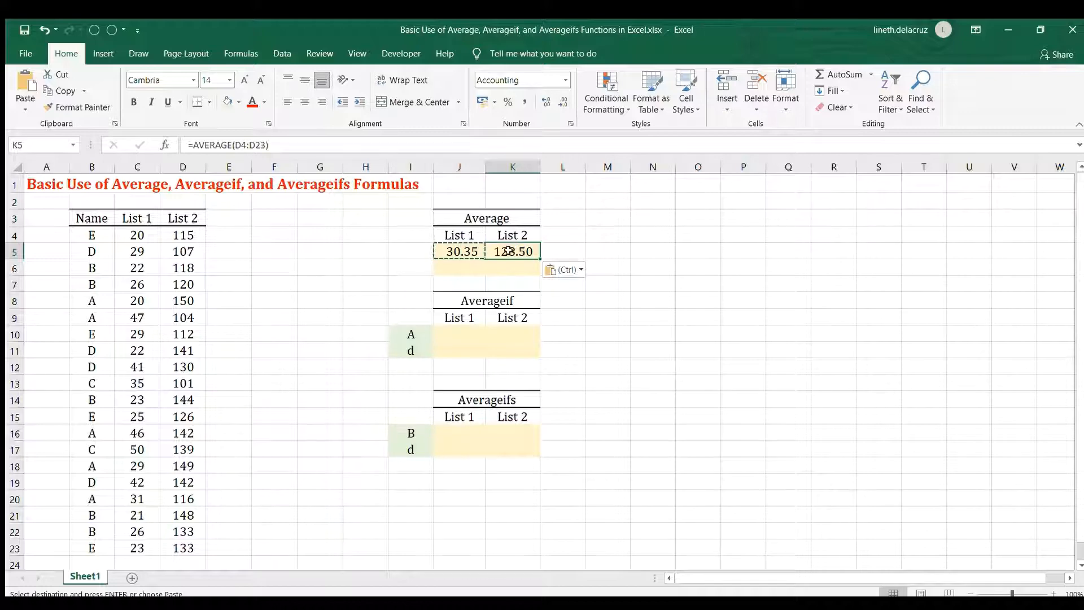
Set the first List 1 value in C4 to 0 and compare the J5 average with the average of C5:C23.
{"action": "left_click", "coordinate": [132, 236]}
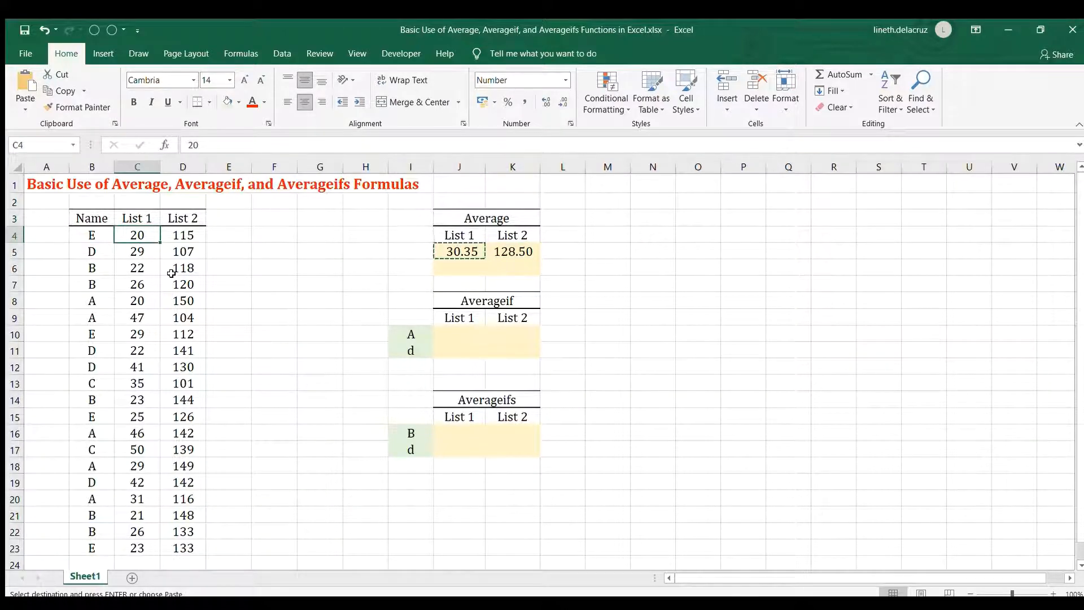
{"action": "type", "text": "0"}
{"action": "key", "text": "Return"}
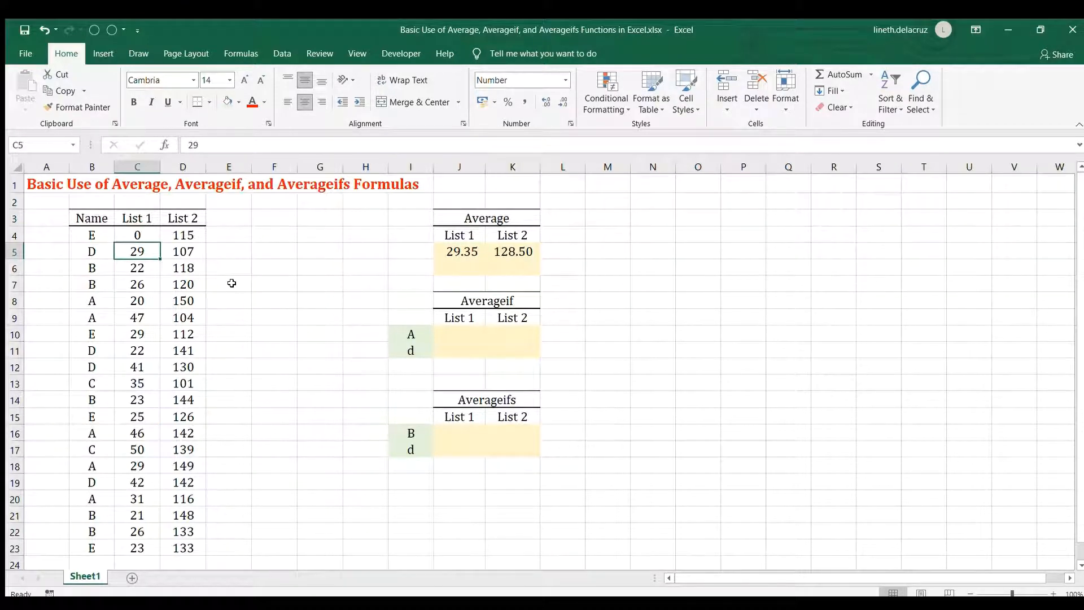
{"action": "left_click", "coordinate": [444, 248]}
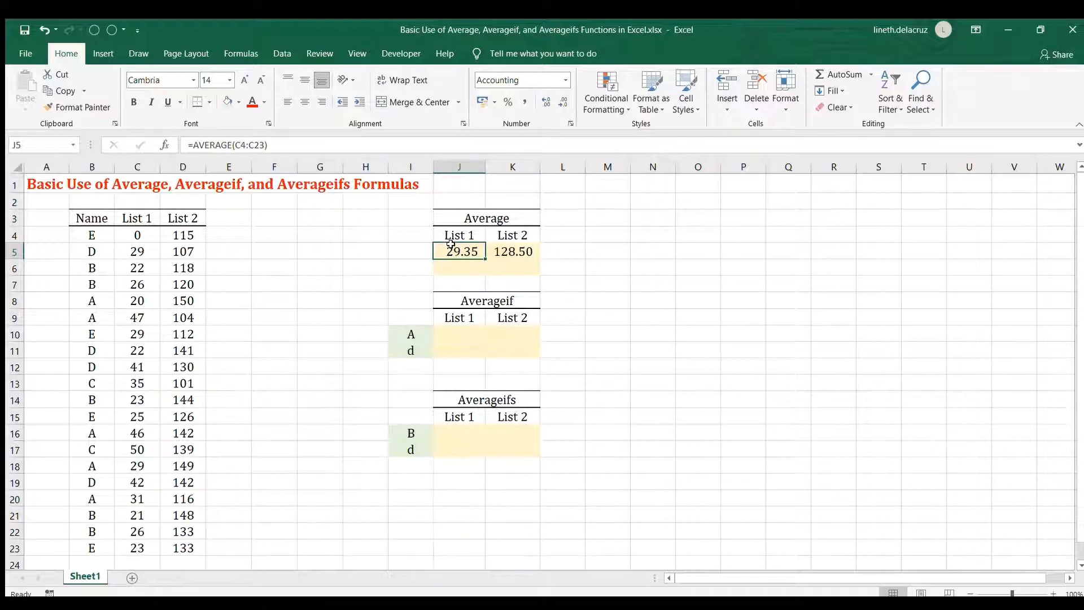
{"action": "left_click", "coordinate": [131, 251]}
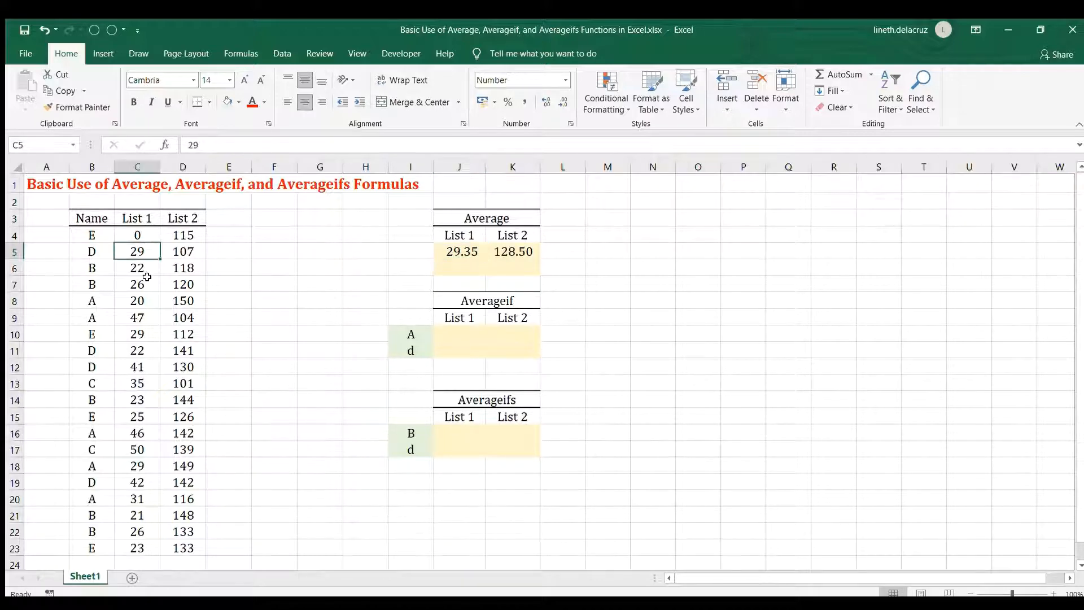
{"action": "key", "text": "ctrl+shift+Down"}
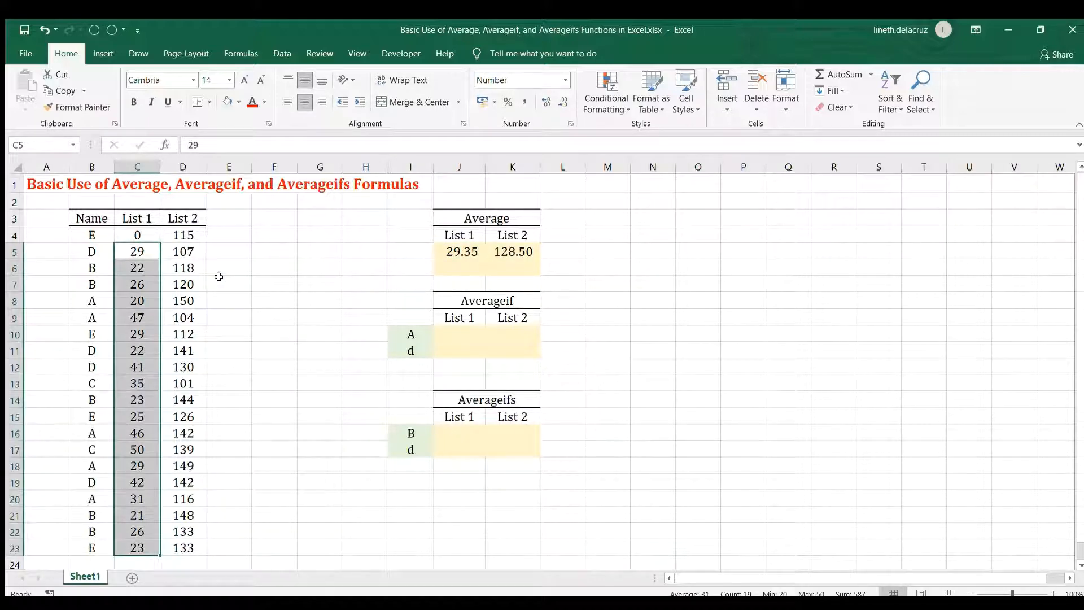
{"action": "left_click", "coordinate": [451, 254]}
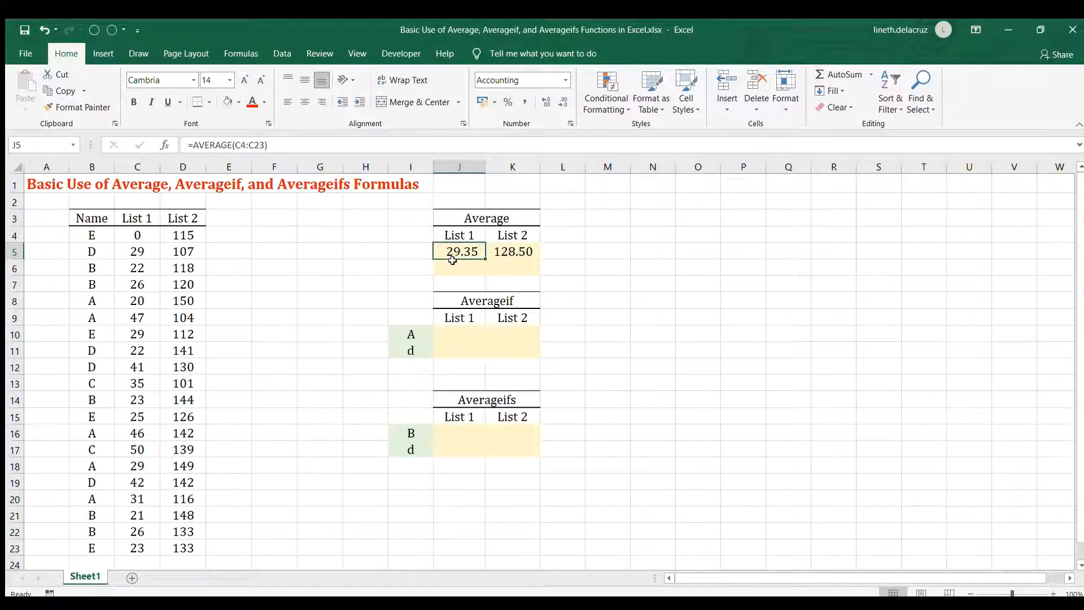
Enter =AVERAGEIF(C4:C23,"<>0") in J6 to average List 1 without zeros.
{"action": "left_click", "coordinate": [453, 262]}
{"action": "type", "text": "=averageif("}
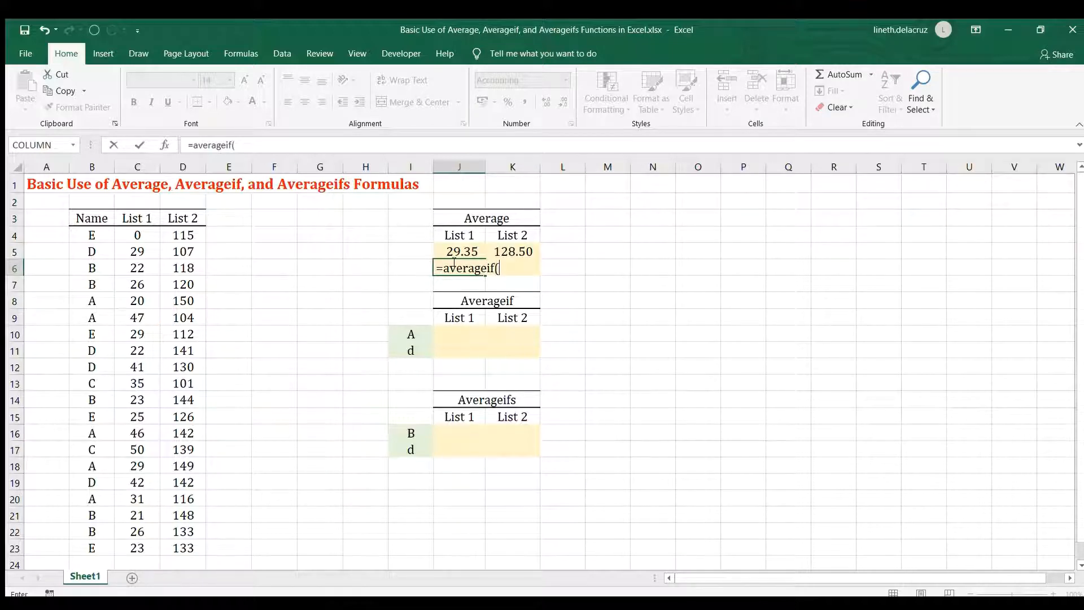
{"action": "left_click", "coordinate": [139, 240]}
{"action": "key", "text": "ctrl+shift+Down"}
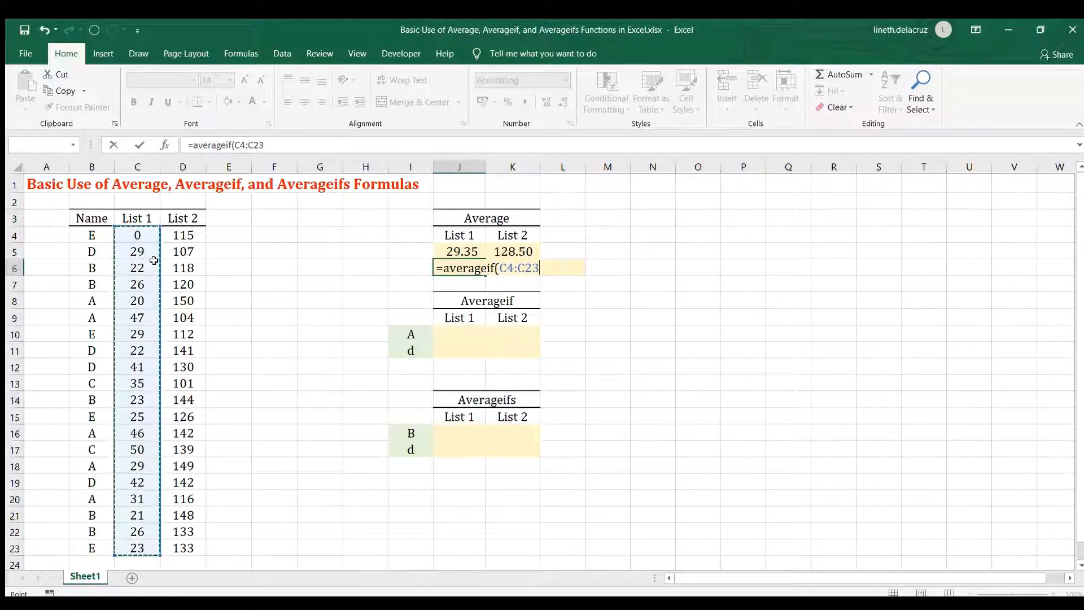
{"action": "type", "text": ",\"<>0"}
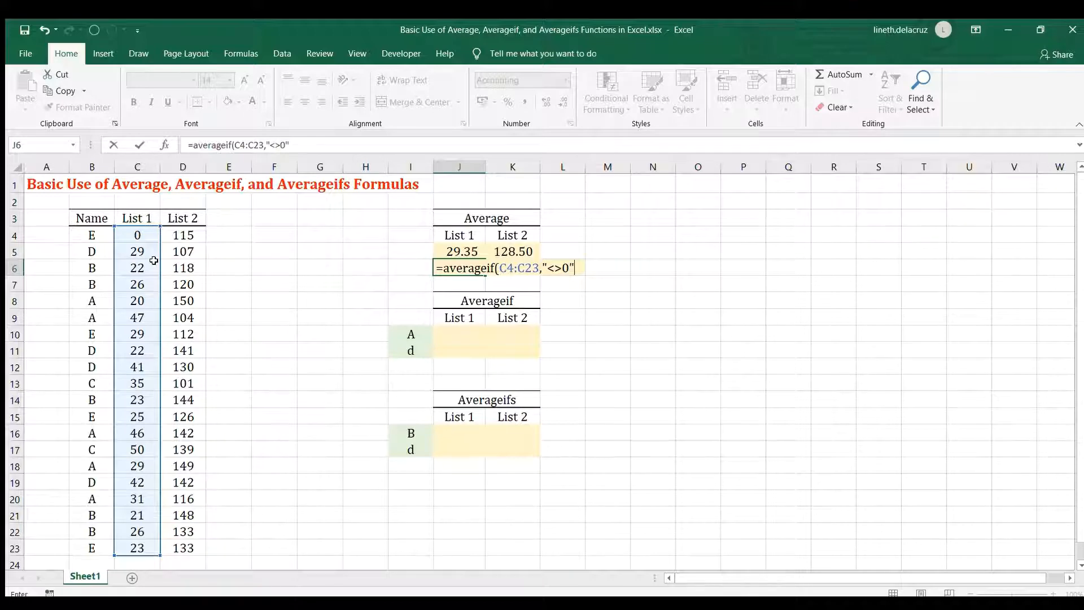
{"action": "type", "text": "\")"}
{"action": "key", "text": "Return"}
Copy the zero-excluding formula from J6 to K6, and check J6 against the average of C5:C23.
{"action": "key", "text": "Up"}
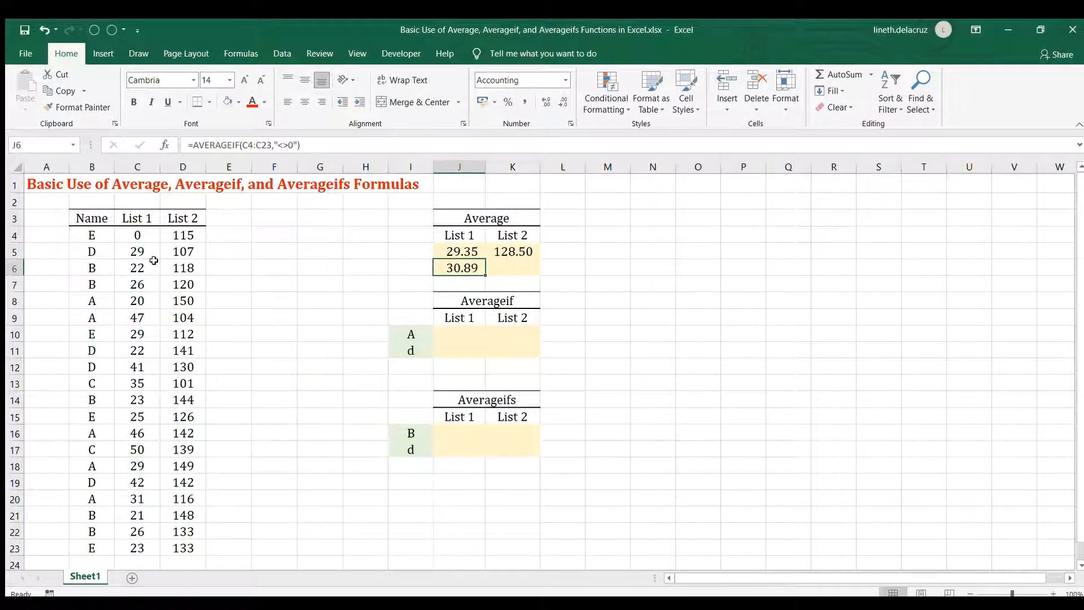
{"action": "key", "text": "ctrl+c"}
{"action": "key", "text": "Right"}
{"action": "key", "text": "ctrl+v"}
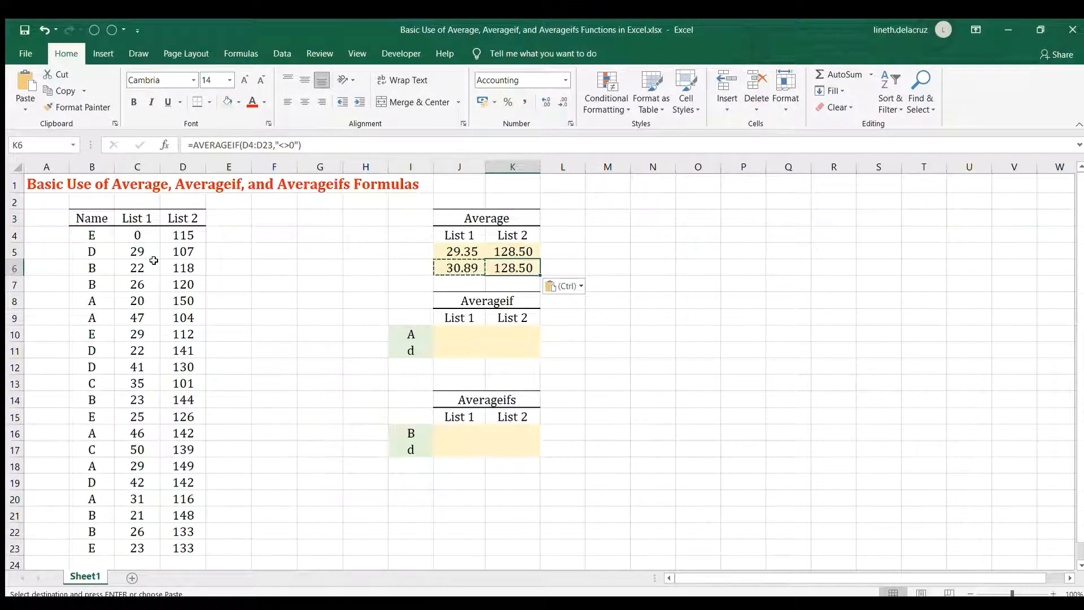
{"action": "left_click", "coordinate": [136, 251]}
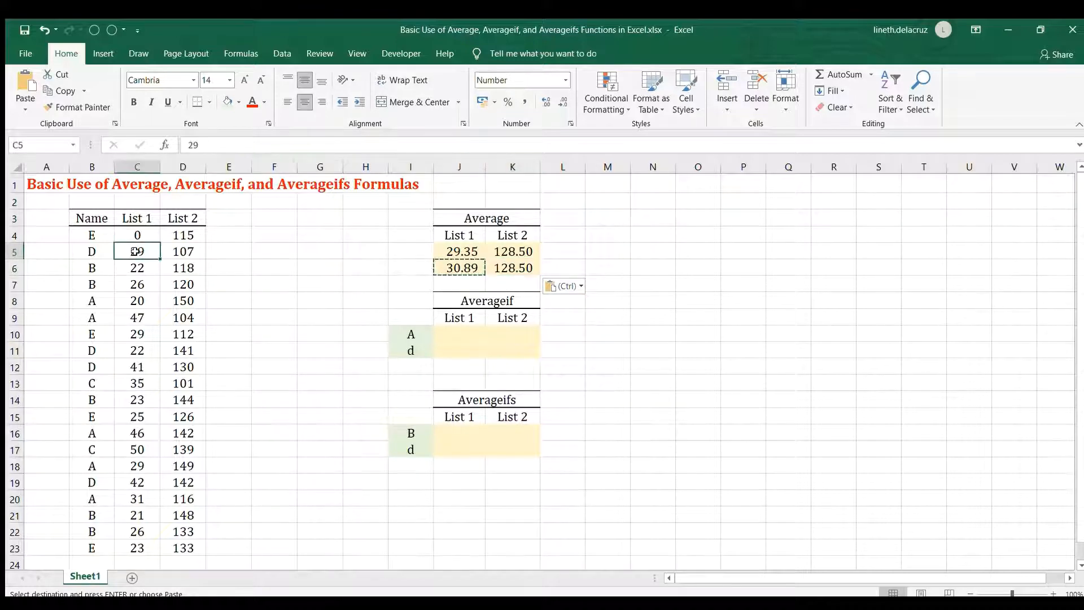
{"action": "key", "text": "ctrl+shift+Down"}
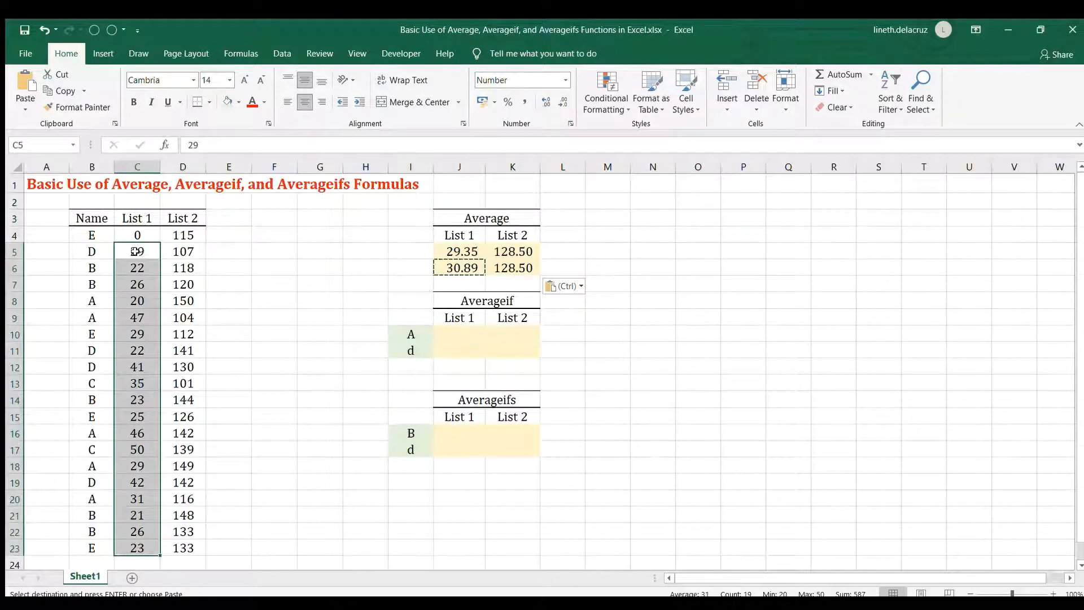
{"action": "left_click", "coordinate": [462, 268]}
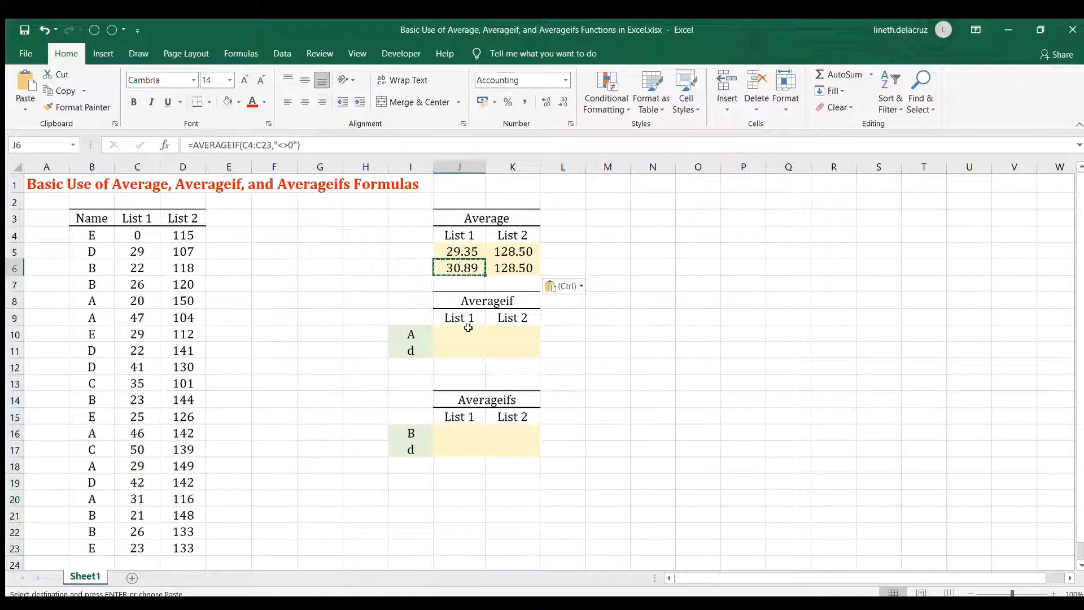
Write =AVERAGEIF(B4:B23,I10,C4:C23) in J10 to average the List 1 values for name A.
{"action": "left_click", "coordinate": [466, 328]}
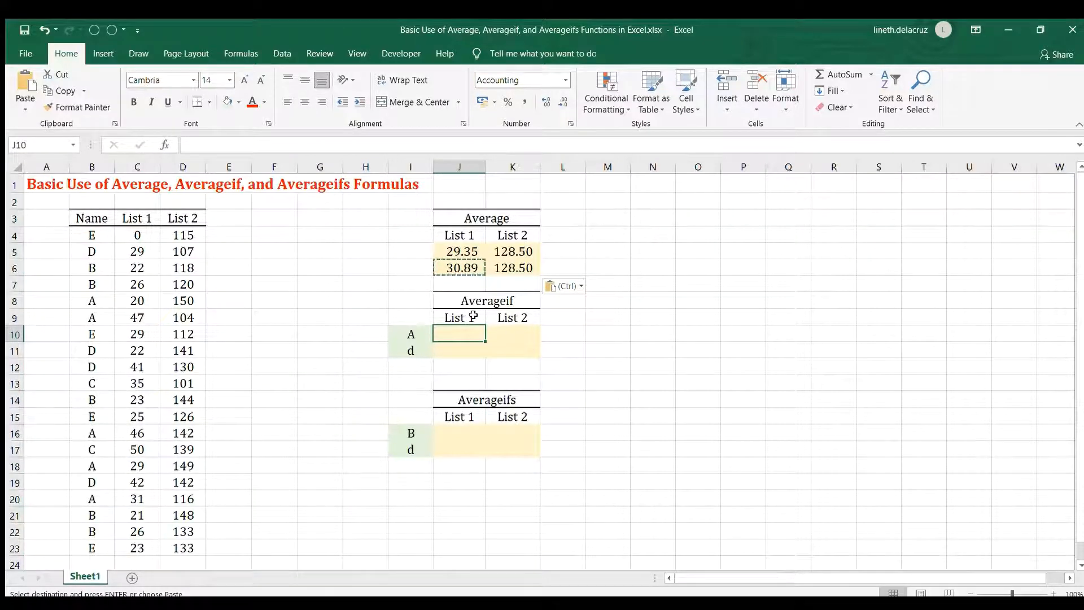
{"action": "left_click", "coordinate": [421, 337]}
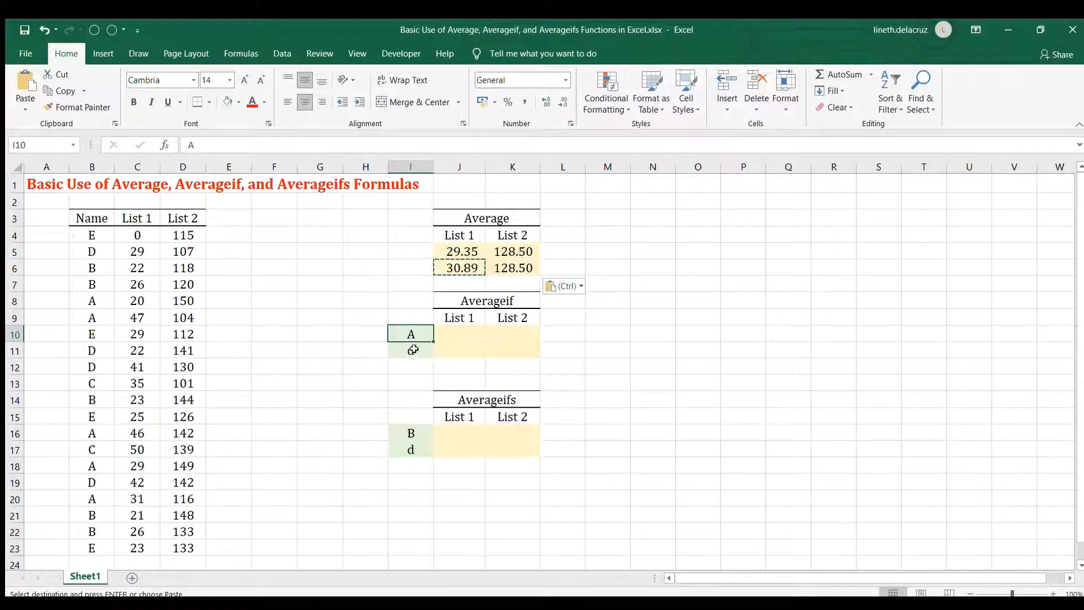
{"action": "left_click", "coordinate": [449, 337]}
{"action": "type", "text": "=a"}
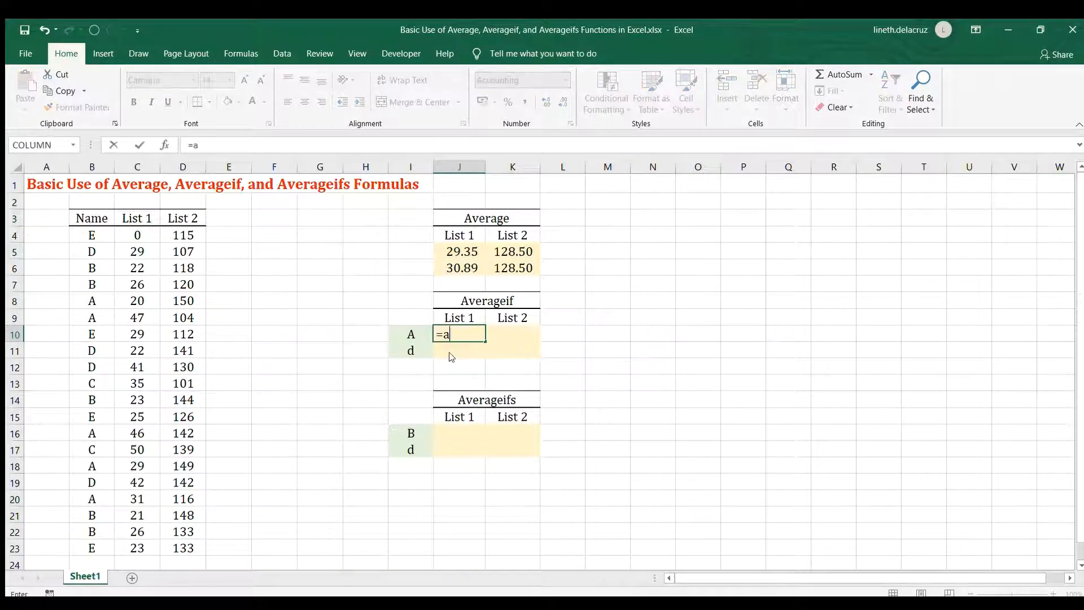
{"action": "type", "text": "verageif("}
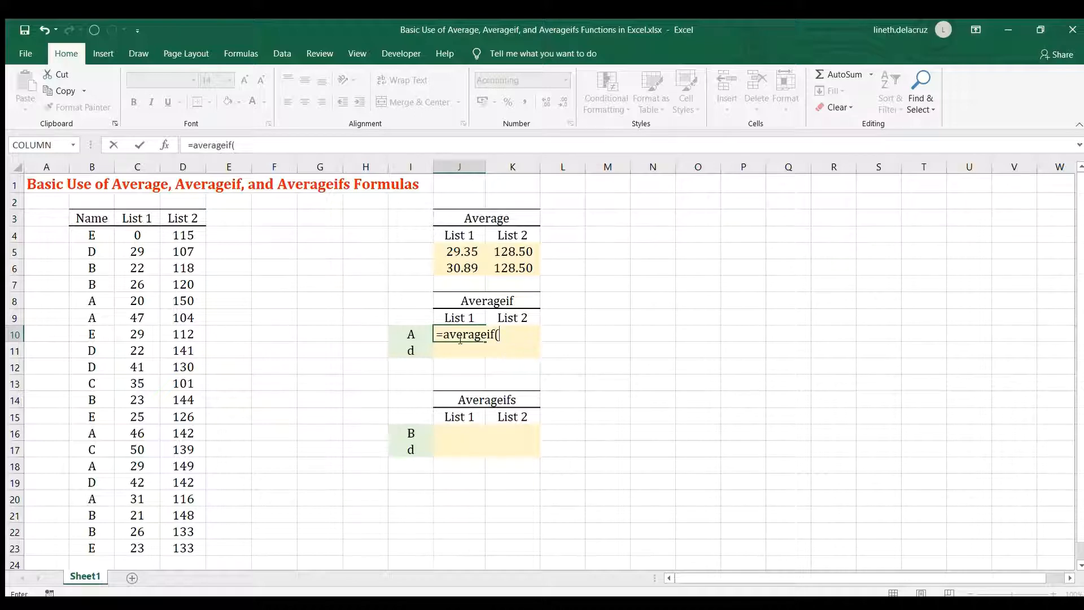
{"action": "left_click", "coordinate": [86, 231]}
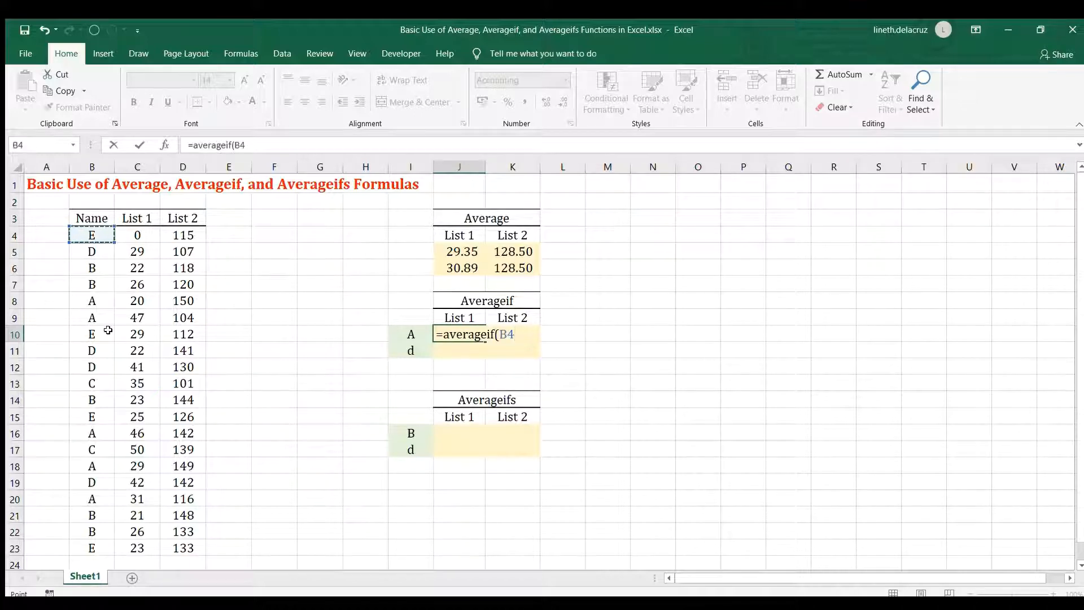
{"action": "key", "text": "ctrl+shift+Down"}
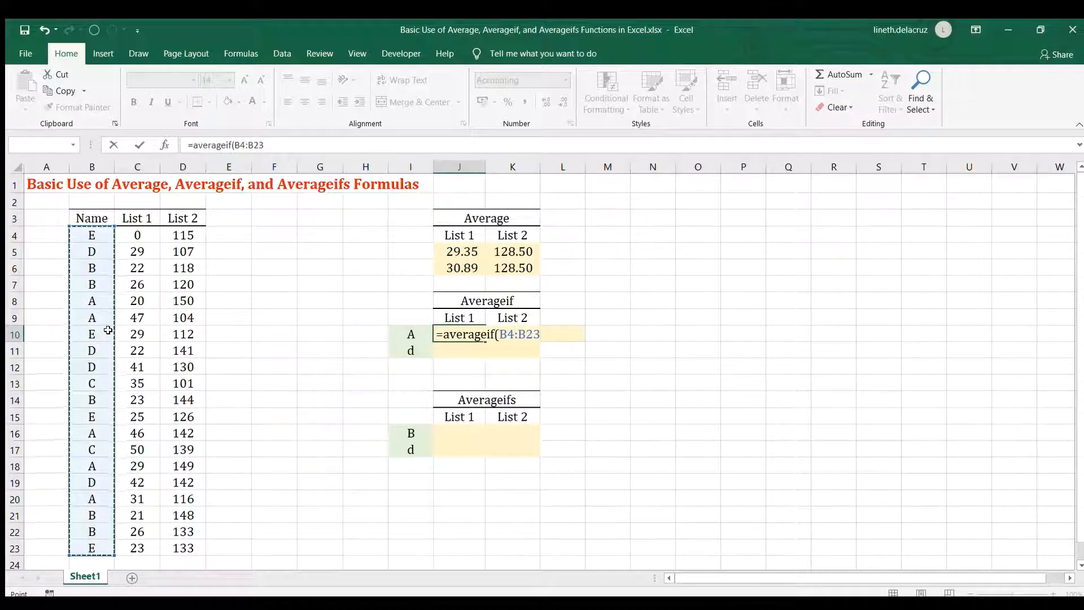
{"action": "type", "text": ","}
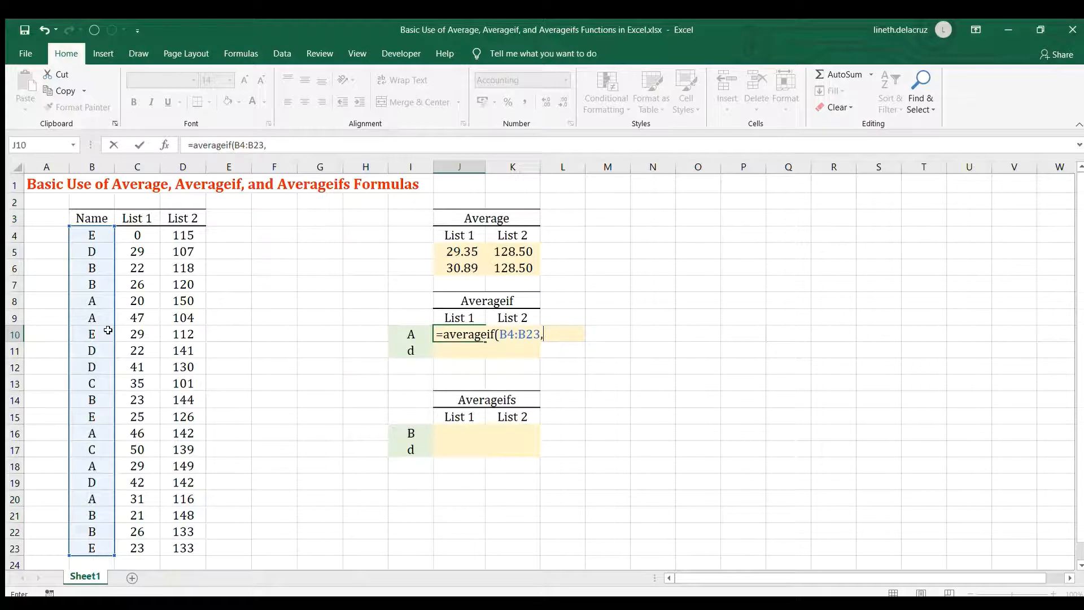
{"action": "key", "text": "Left"}
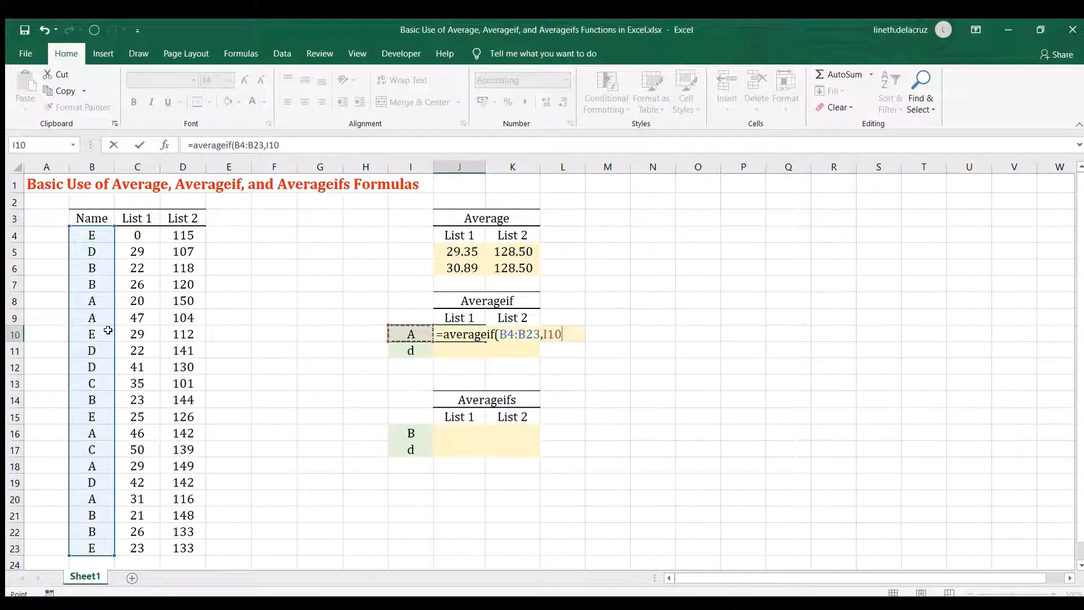
{"action": "type", "text": ","}
{"action": "left_click", "coordinate": [136, 231]}
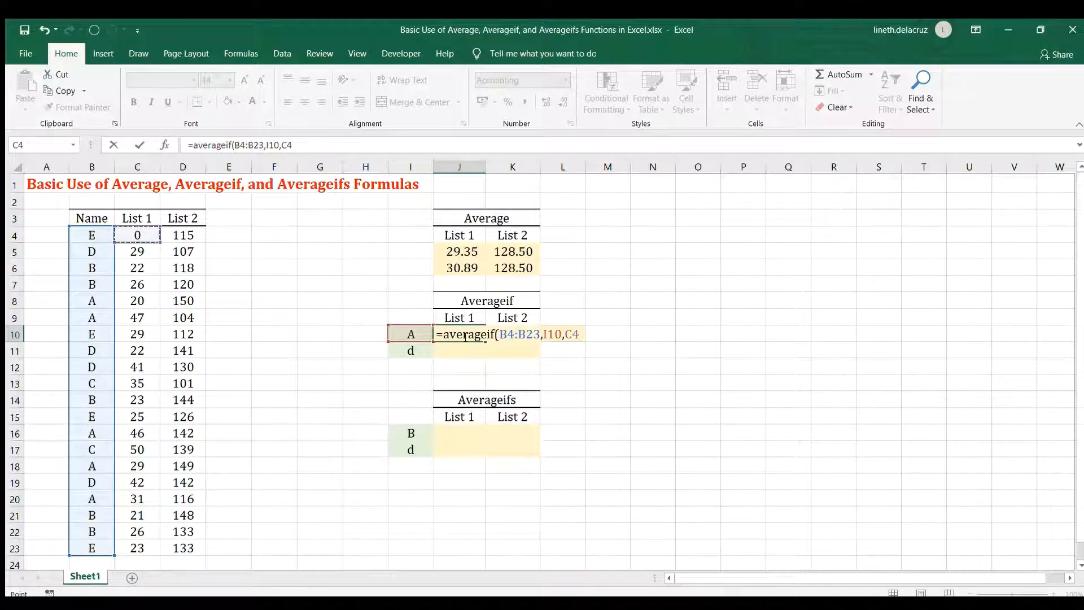
{"action": "key", "text": "ctrl+shift+Down"}
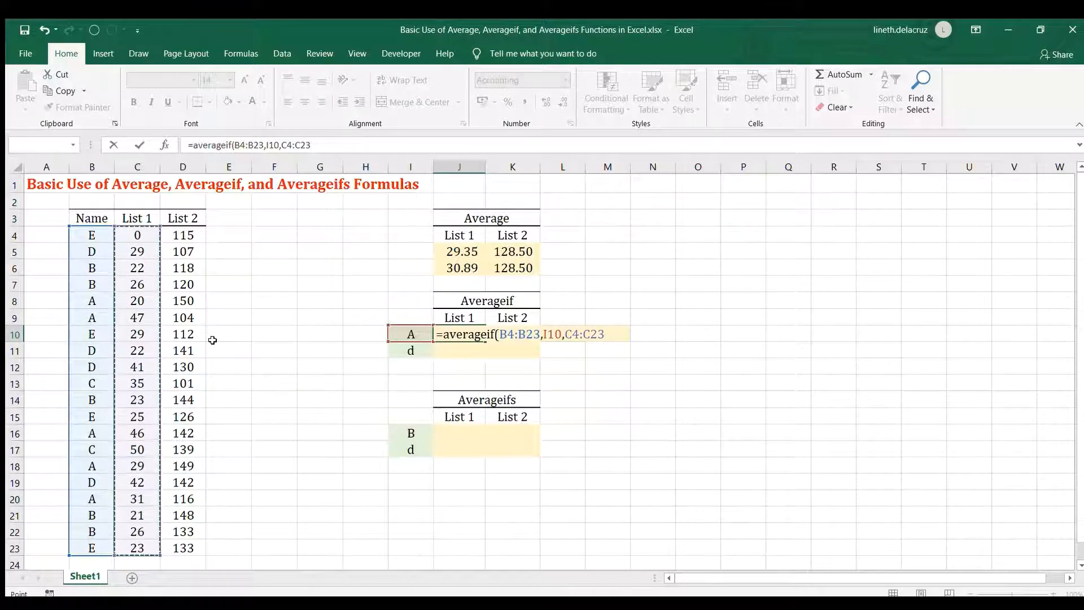
{"action": "type", "text": ")"}
Lock the references in J10's formula as $B$4:$B$23, $I10 and C$4:C$23, and commit the formula.
{"action": "left_click_drag", "start_coordinate": [506, 334], "coordinate": [527, 335]}
{"action": "key", "text": "F4"}
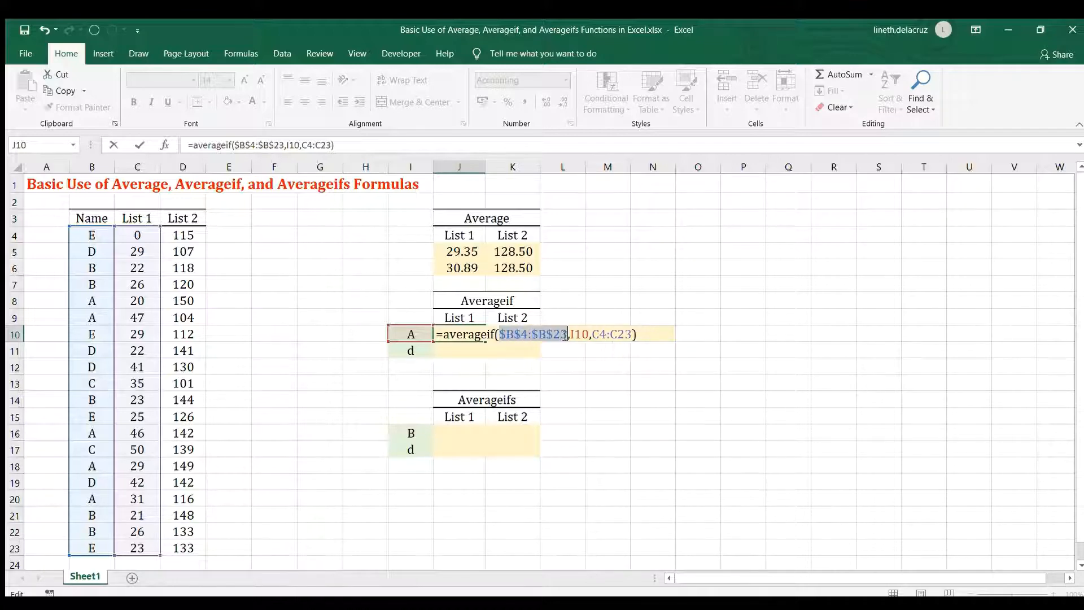
{"action": "left_click", "coordinate": [576, 334]}
{"action": "key", "text": "F4"}
{"action": "key", "text": "F4"}
{"action": "key", "text": "F4"}
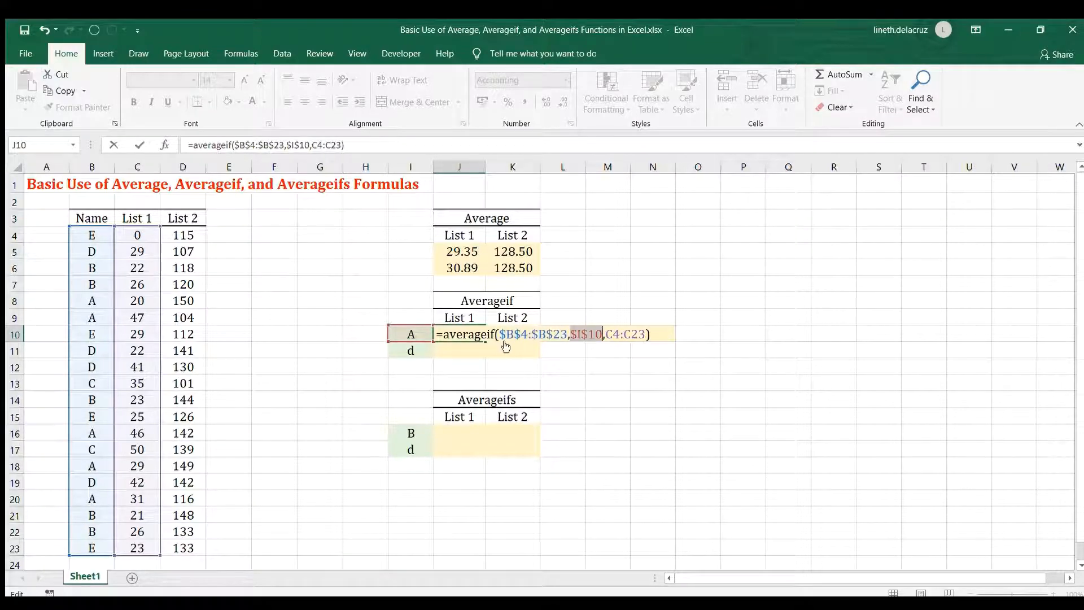
{"action": "left_click_drag", "start_coordinate": [600, 334], "coordinate": [623, 335]}
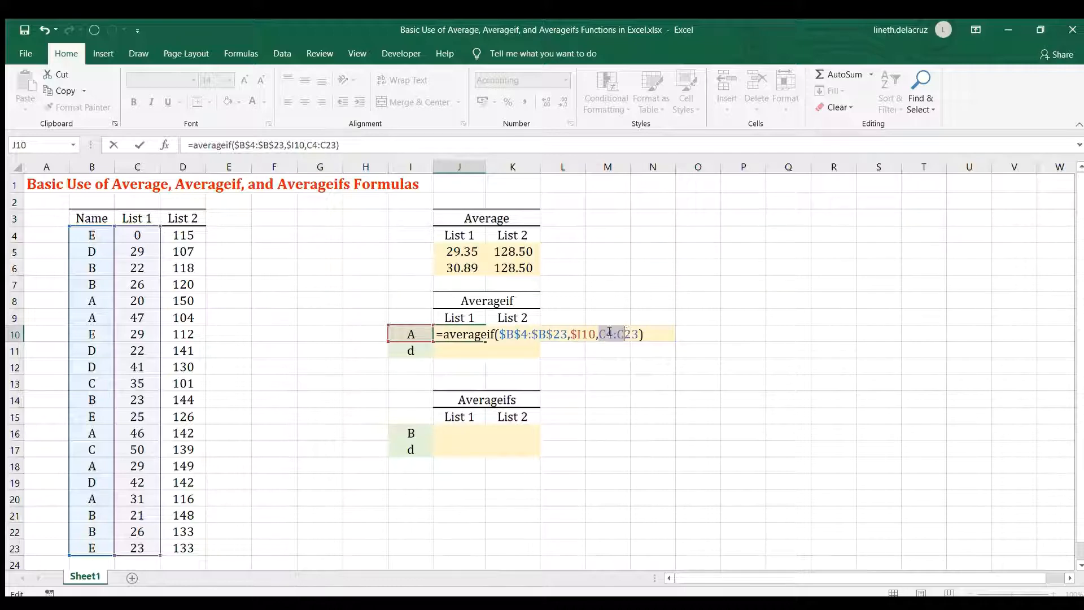
{"action": "key", "text": "F4"}
{"action": "key", "text": "F4"}
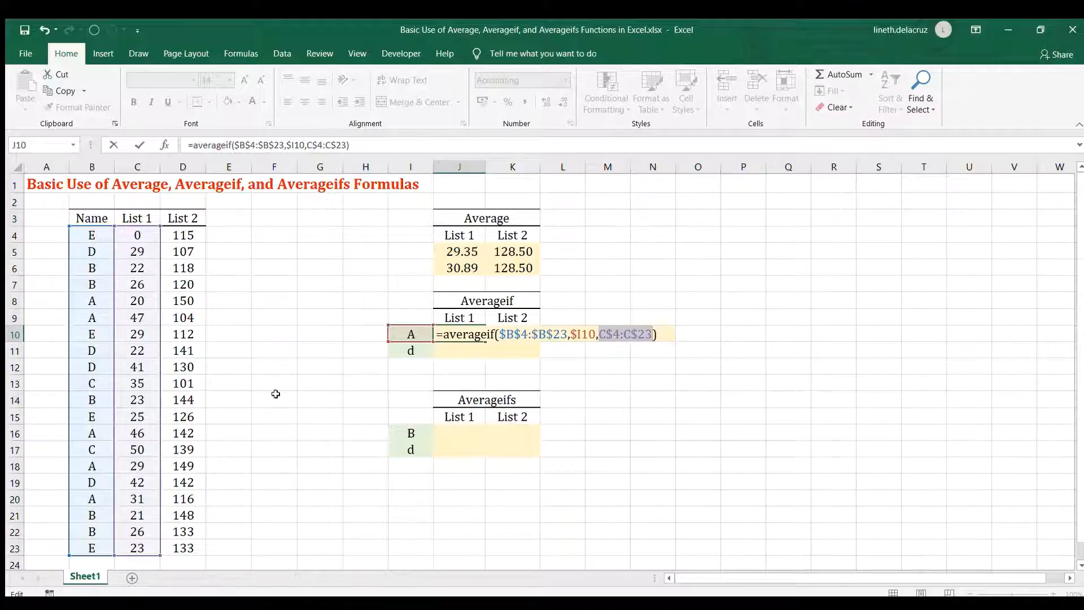
{"action": "key", "text": "Return"}
Copy the AVERAGEIF formula for name A from J10 to K10 for List 2.
{"action": "key", "text": "Up"}
{"action": "key", "text": "ctrl+c"}
{"action": "key", "text": "shift+Right"}
{"action": "key", "text": "ctrl+v"}
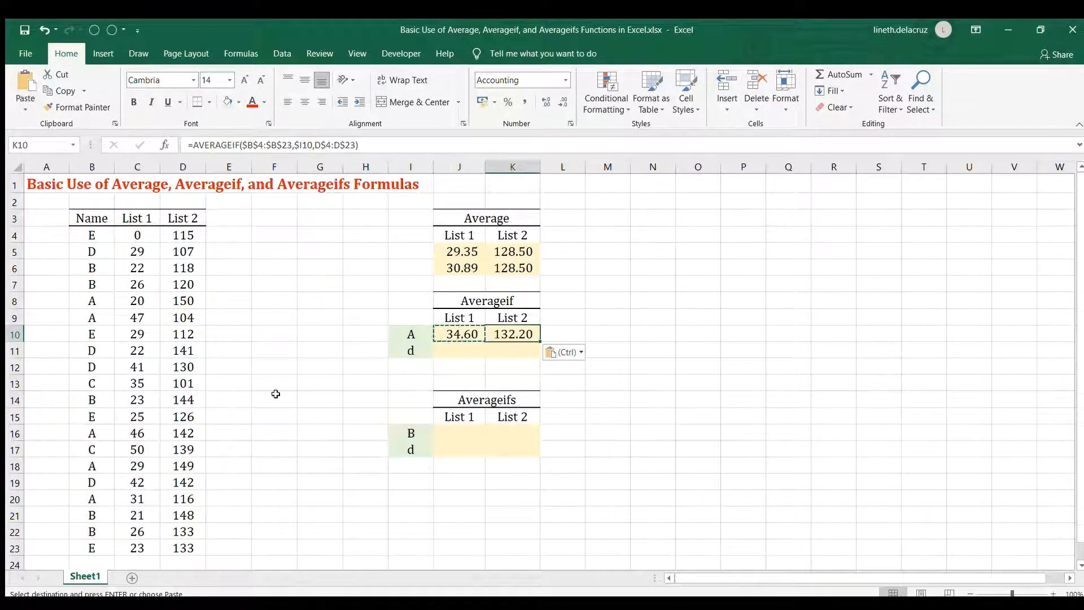
Copy the AVERAGEIF formulas for name A from J10:K10 down to J11:K11 for name d.
{"action": "key", "text": "ctrl+c"}
{"action": "key", "text": "Down"}
{"action": "key", "text": "shift+Right"}
{"action": "key", "text": "ctrl+v"}
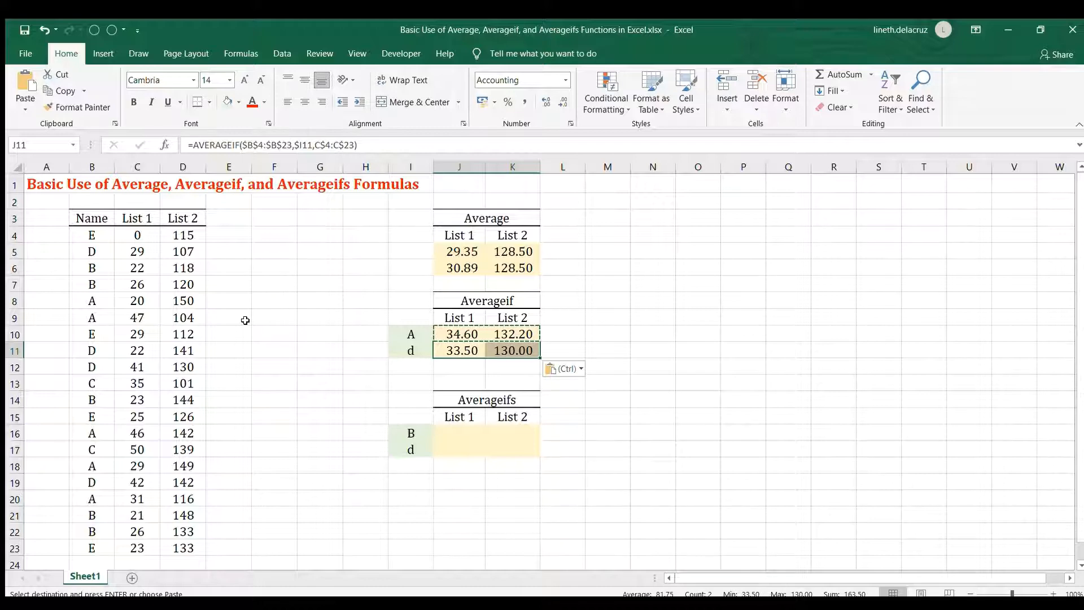
Clear name A's List 1 value in C8, and check the average of the other A values in C9, C16, C18 and C20.
{"action": "left_click", "coordinate": [137, 304]}
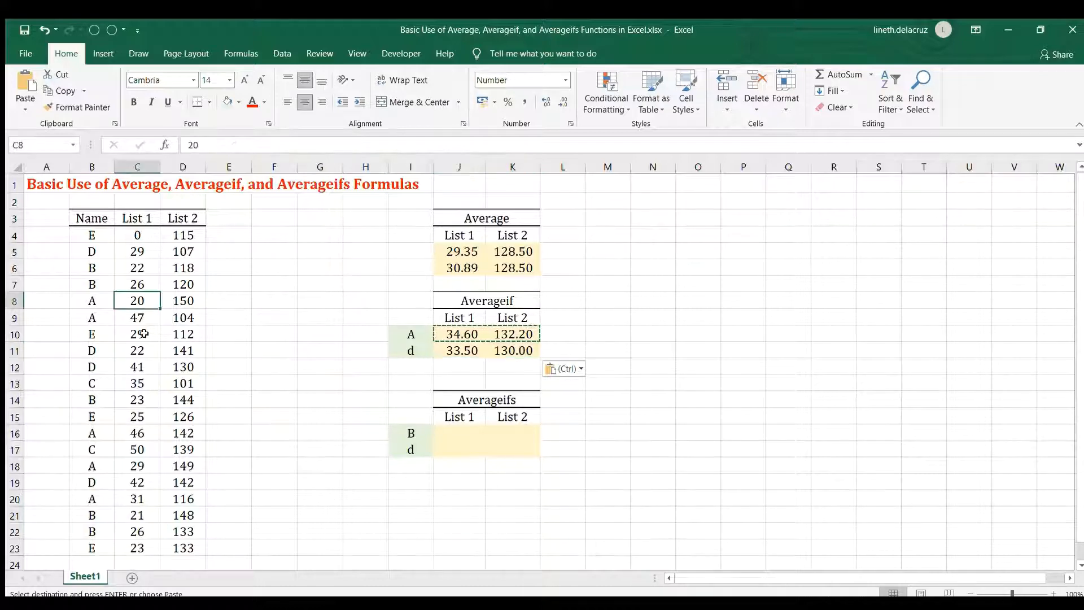
{"action": "key", "text": "Delete"}
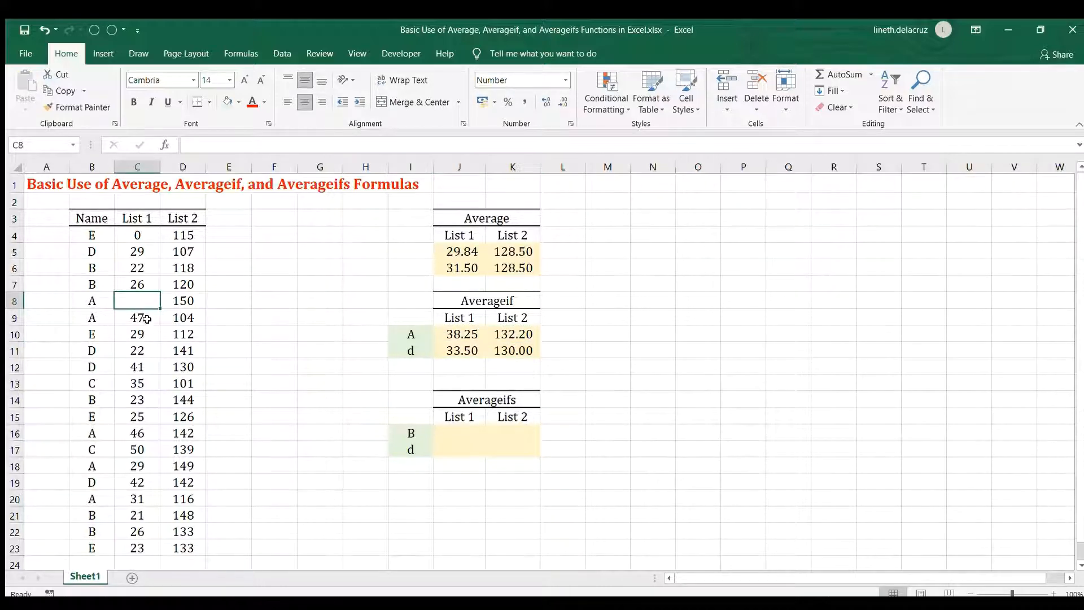
{"action": "left_click", "coordinate": [146, 318]}
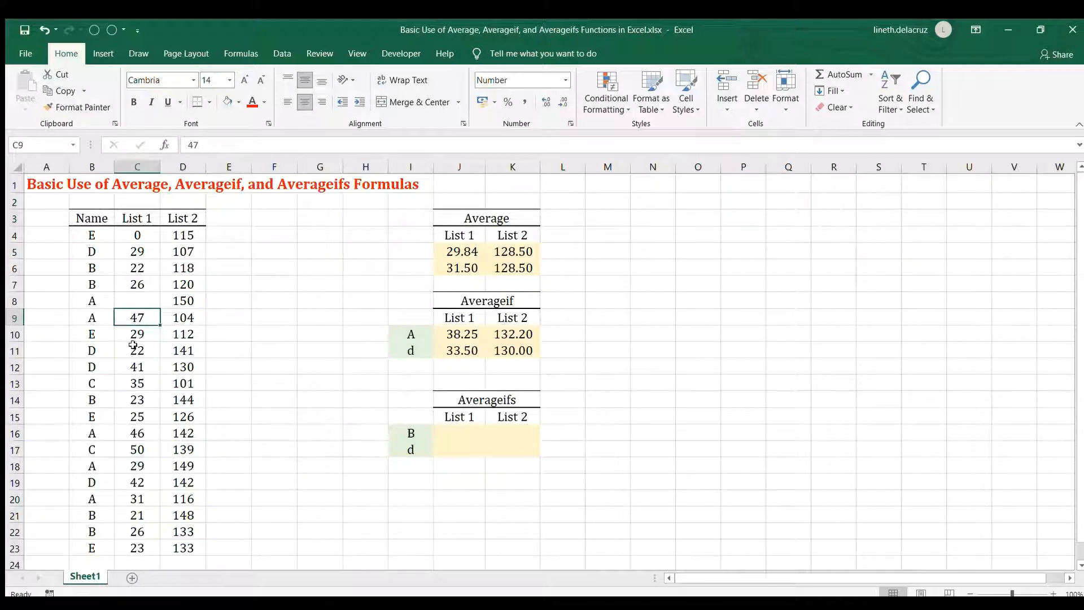
{"action": "left_click", "coordinate": [135, 434], "text": "ctrl"}
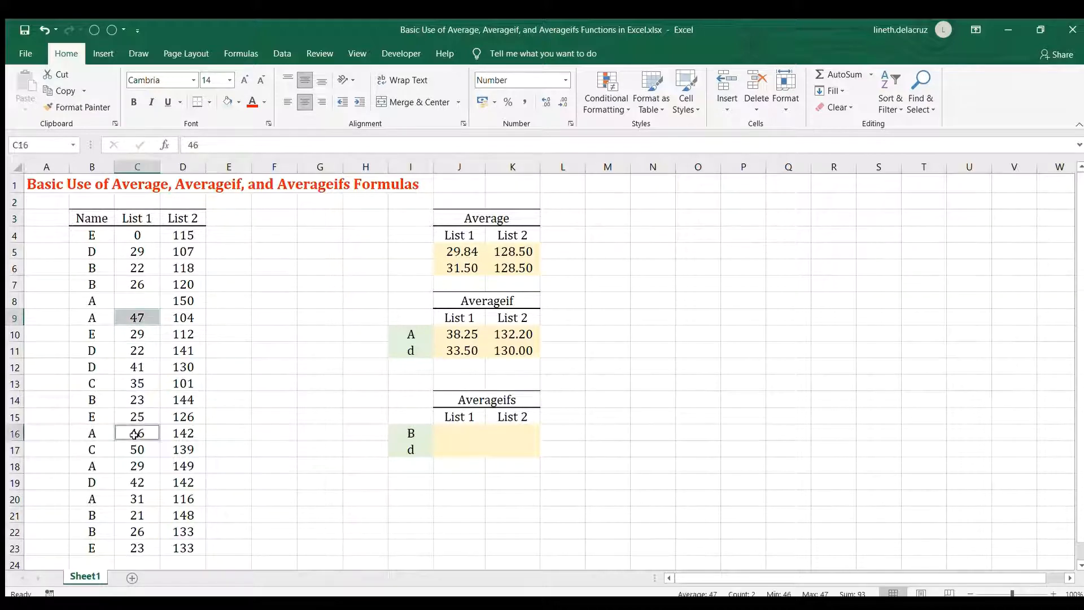
{"action": "left_click", "coordinate": [131, 468], "text": "ctrl"}
{"action": "left_click", "coordinate": [136, 500], "text": "ctrl"}
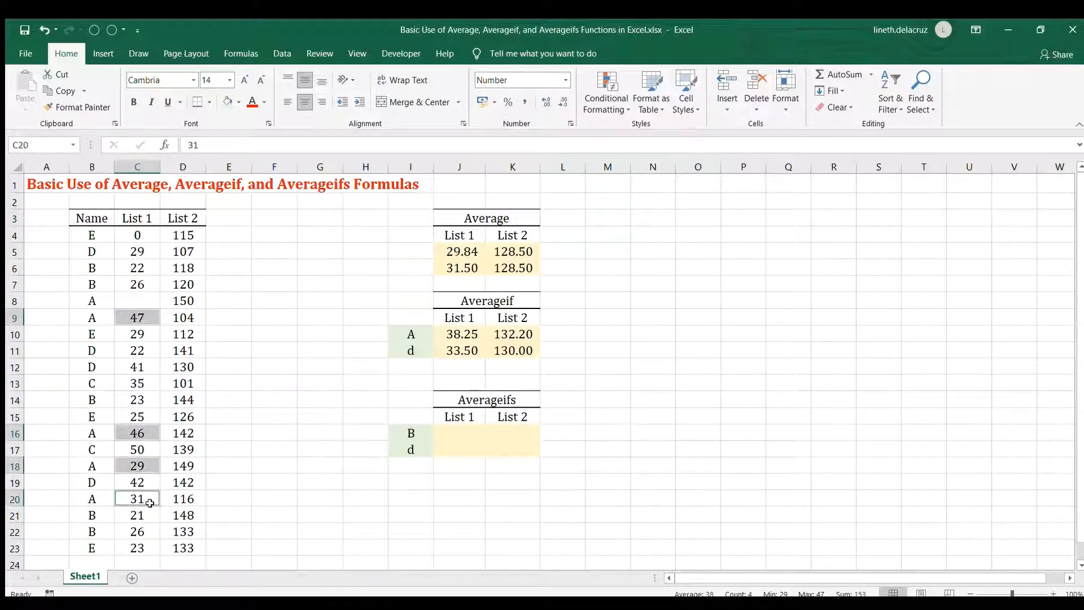
Clear the remaining List 1 values for name A in C9, C16, C18 and C20.
{"action": "left_click", "coordinate": [144, 304]}
{"action": "left_click", "coordinate": [148, 318]}
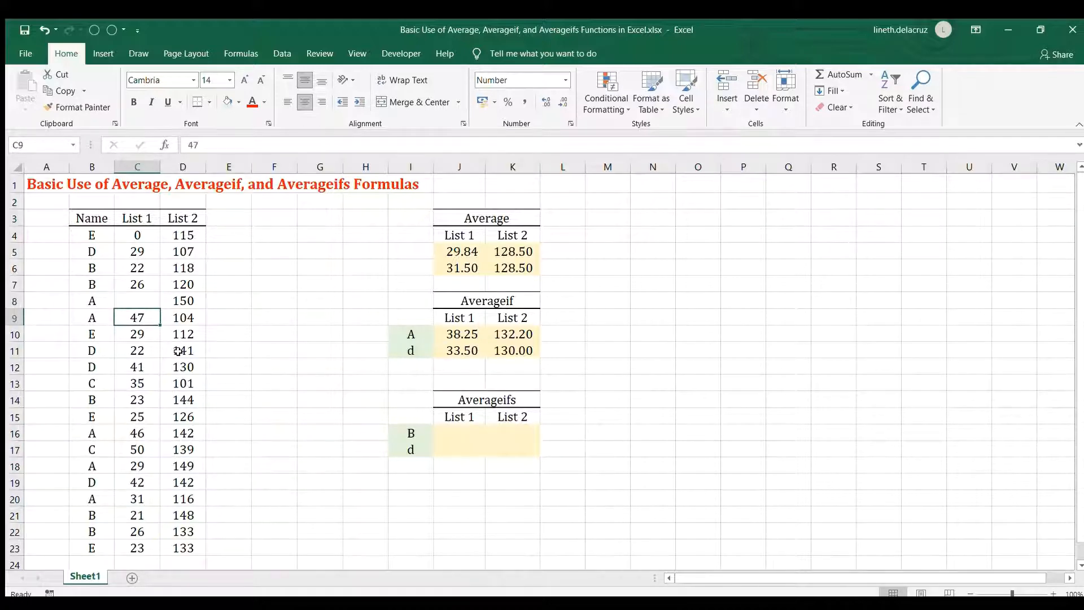
{"action": "key", "text": "Delete"}
{"action": "left_click", "coordinate": [140, 432]}
{"action": "key", "text": "Delete"}
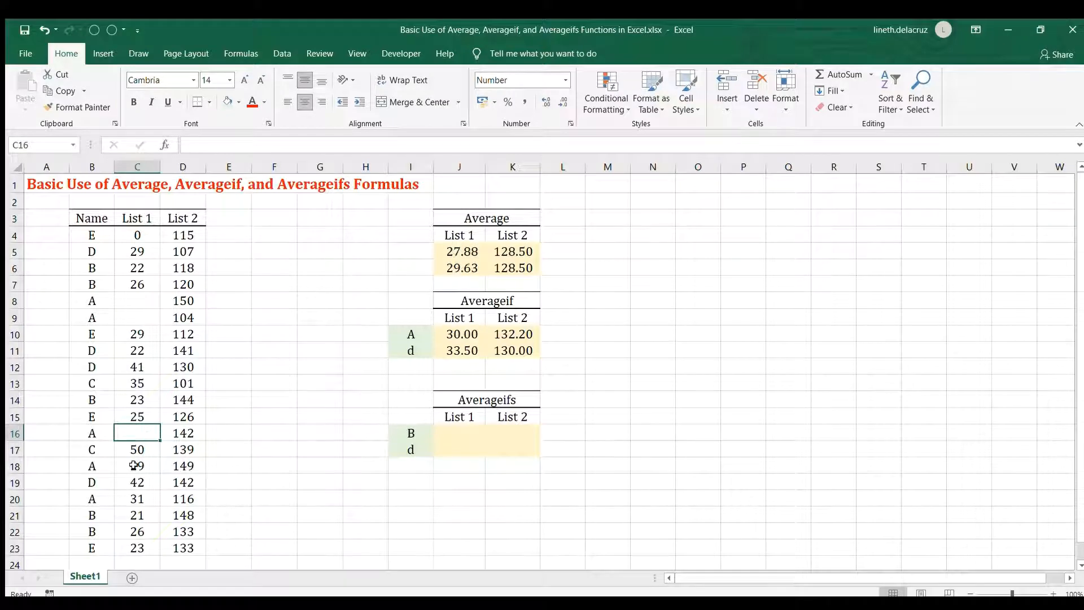
{"action": "left_click", "coordinate": [133, 466]}
{"action": "key", "text": "Delete"}
{"action": "left_click", "coordinate": [138, 502]}
{"action": "key", "text": "Delete"}
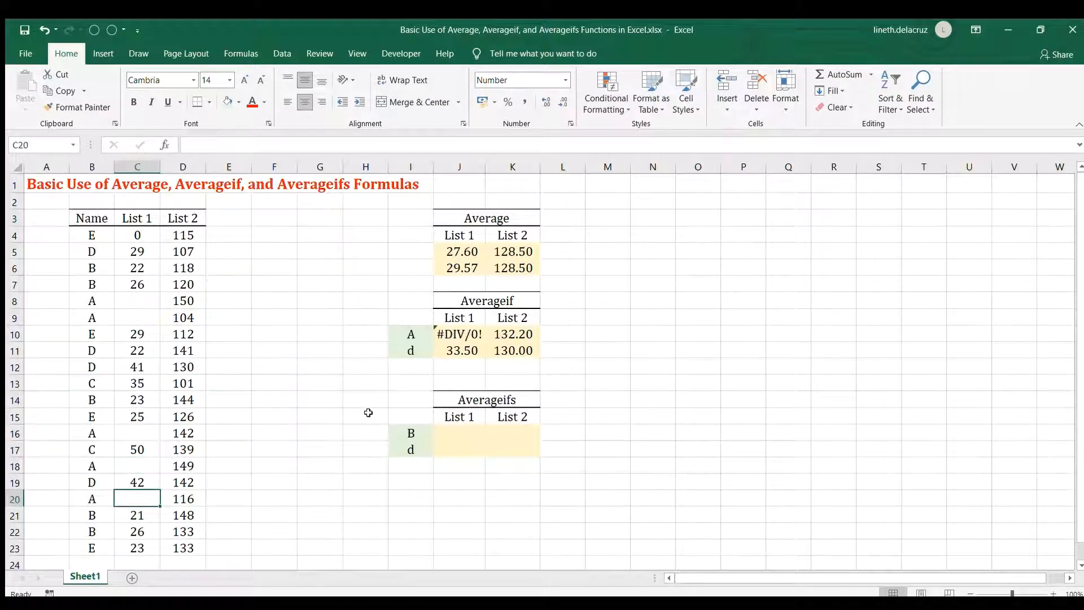
Wrap the AVERAGEIF formula in J10 in IFERROR with 0 as the fallback value.
{"action": "left_click", "coordinate": [455, 335]}
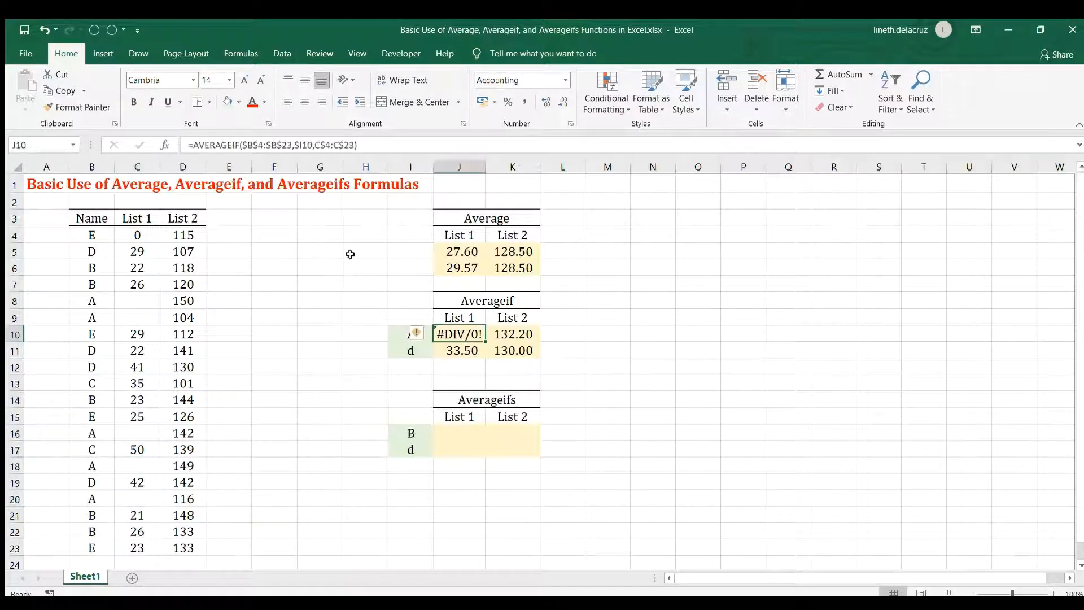
{"action": "left_click", "coordinate": [194, 145]}
{"action": "type", "text": "ifer"}
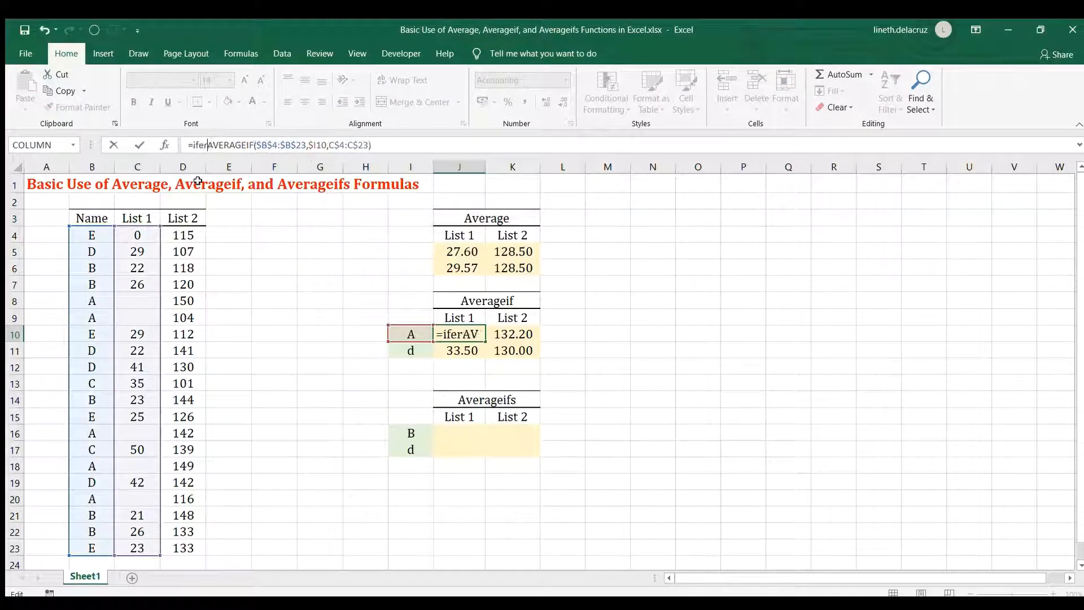
{"action": "type", "text": "ror("}
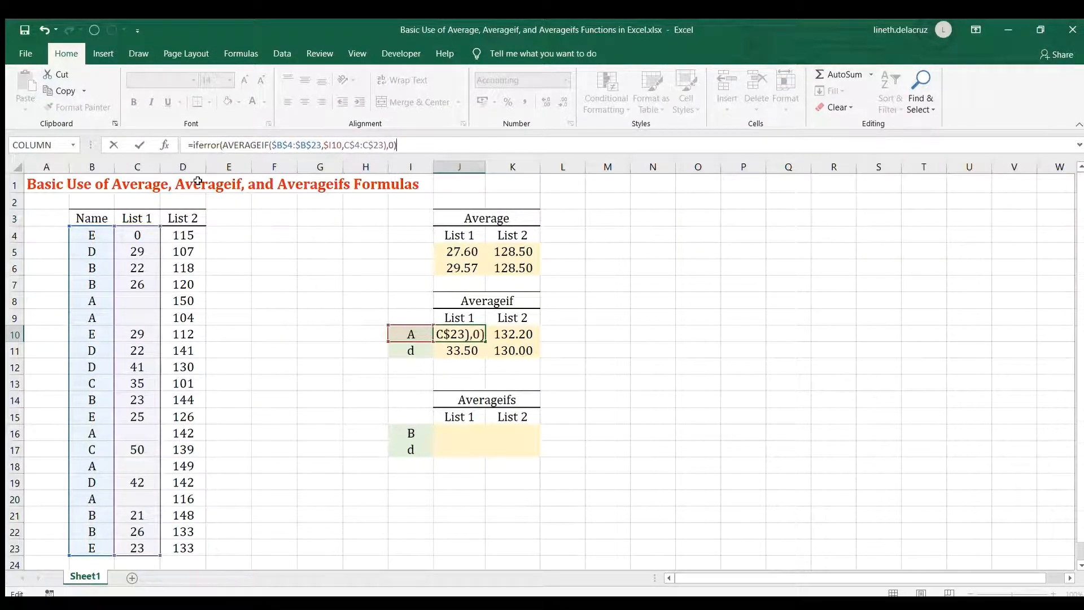
{"action": "key", "text": "Return"}
Copy the IFERROR formula from J10 to K10, and copy J10:K10 down to J11:K11.
{"action": "key", "text": "Up"}
{"action": "key", "text": "ctrl+c"}
{"action": "key", "text": "shift+Right"}
{"action": "key", "text": "ctrl+v"}
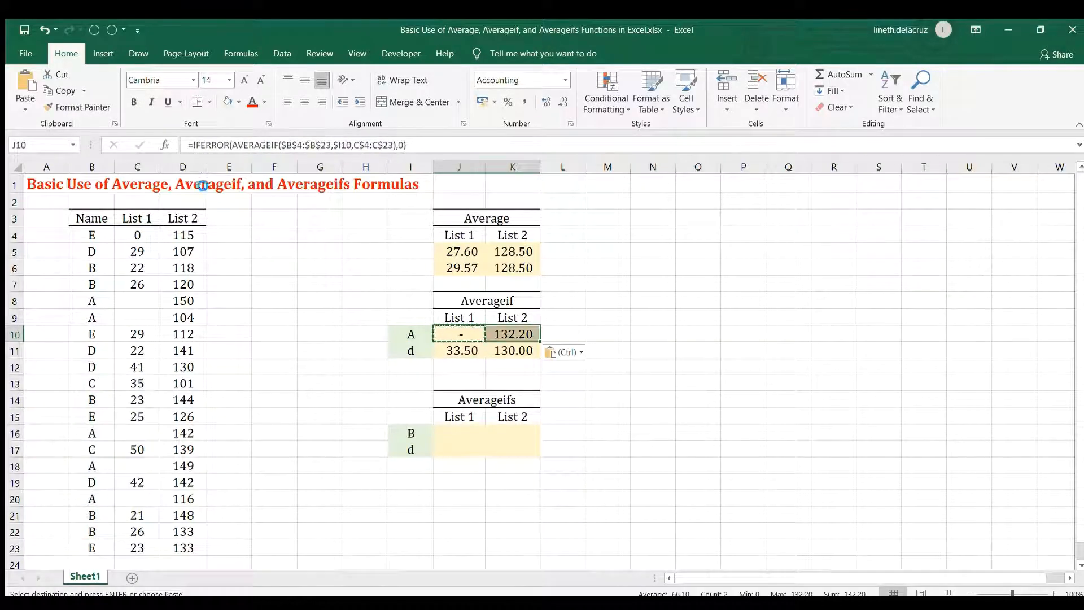
{"action": "key", "text": "ctrl+c"}
{"action": "key", "text": "Down"}
{"action": "key", "text": "ctrl+v"}
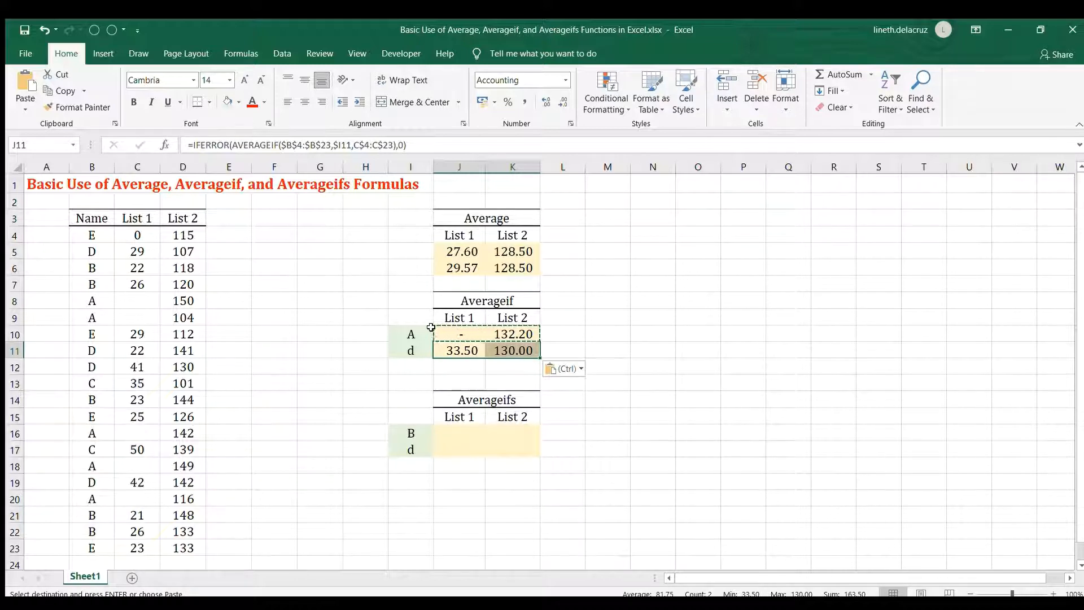
Begin an AVERAGEIFS formula in J16 with average range C4:C23, first criteria range B4:B23 and criterion I16.
{"action": "left_click", "coordinate": [455, 429]}
{"action": "type", "text": "=average"}
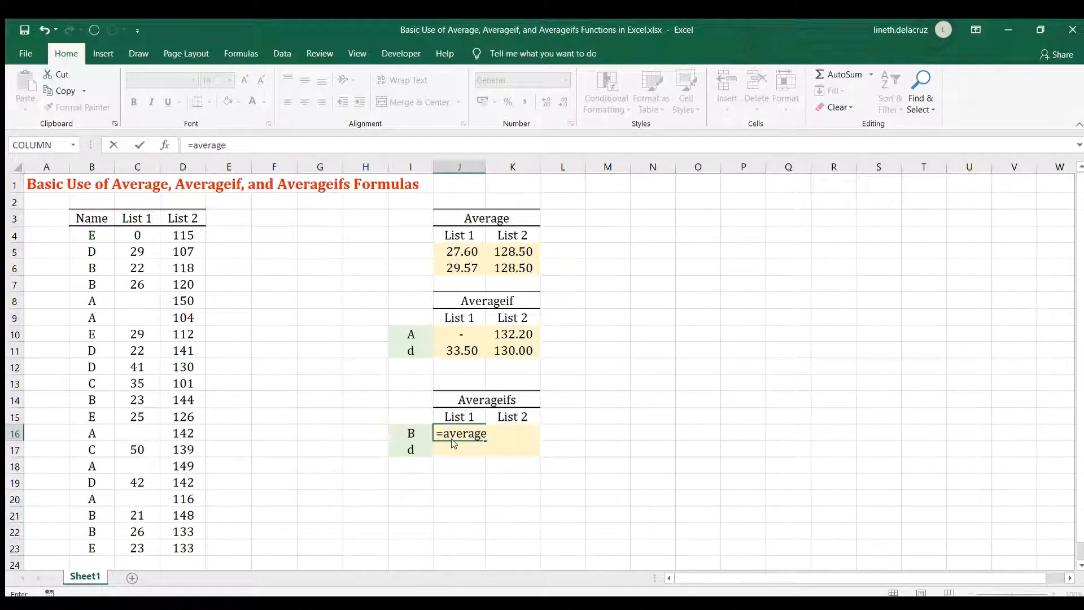
{"action": "type", "text": "ifs("}
{"action": "left_click", "coordinate": [134, 236]}
{"action": "left_click_drag", "start_coordinate": [145, 273], "coordinate": [138, 547]}
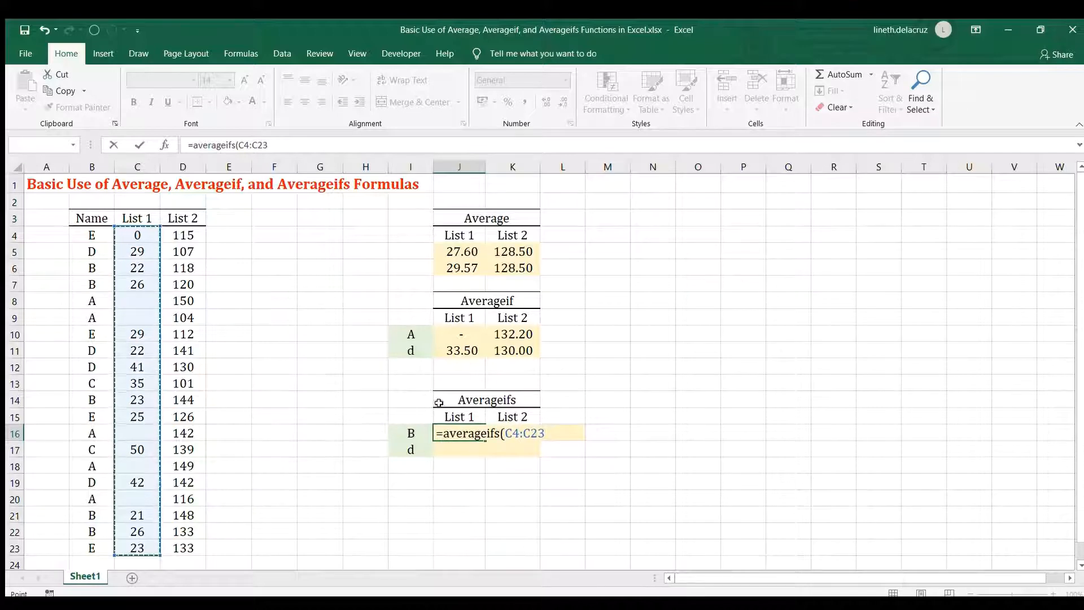
{"action": "type", "text": ","}
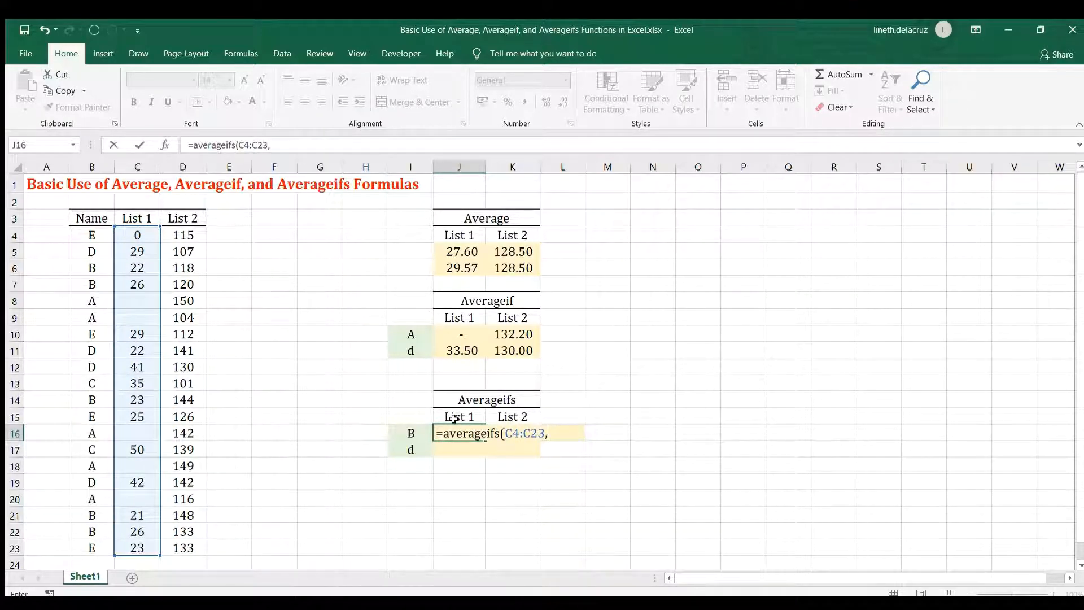
{"action": "left_click_drag", "start_coordinate": [91, 235], "coordinate": [90, 547]}
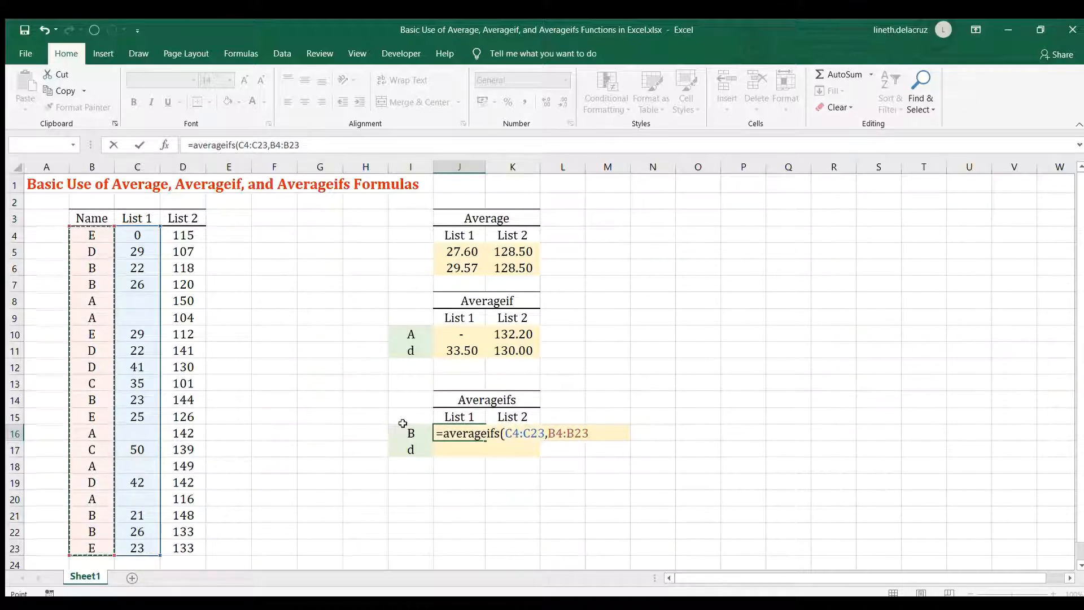
{"action": "type", "text": ","}
{"action": "left_click", "coordinate": [403, 426]}
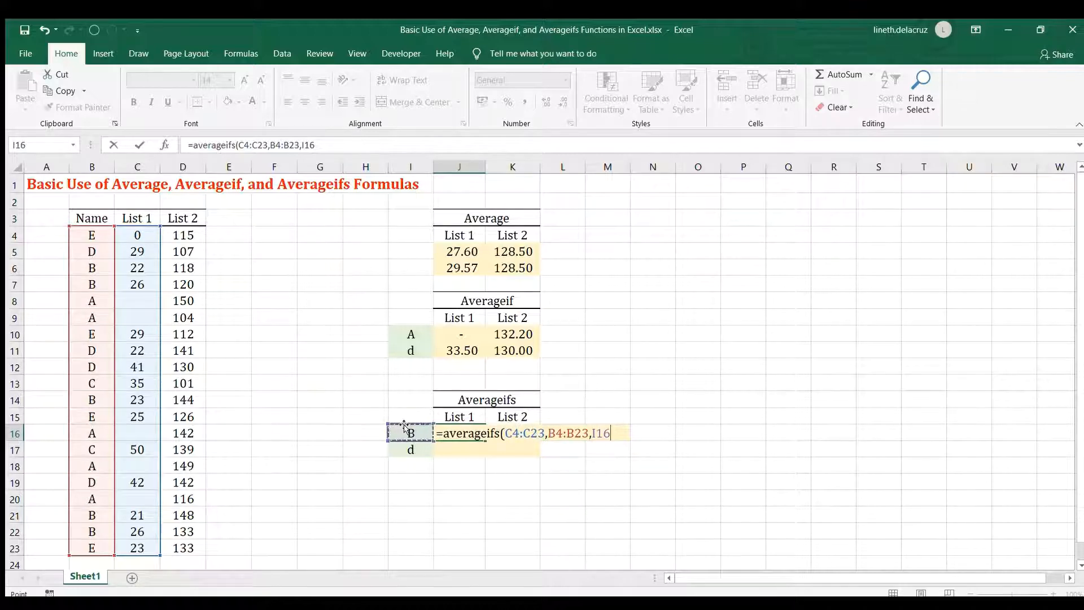
Add C4:C23 with the criterion "<>0" as the second condition of J16's AVERAGEIFS formula and close the parenthesis.
{"action": "type", "text": ","}
{"action": "left_click", "coordinate": [129, 235]}
{"action": "left_click_drag", "start_coordinate": [132, 558], "coordinate": [133, 554]}
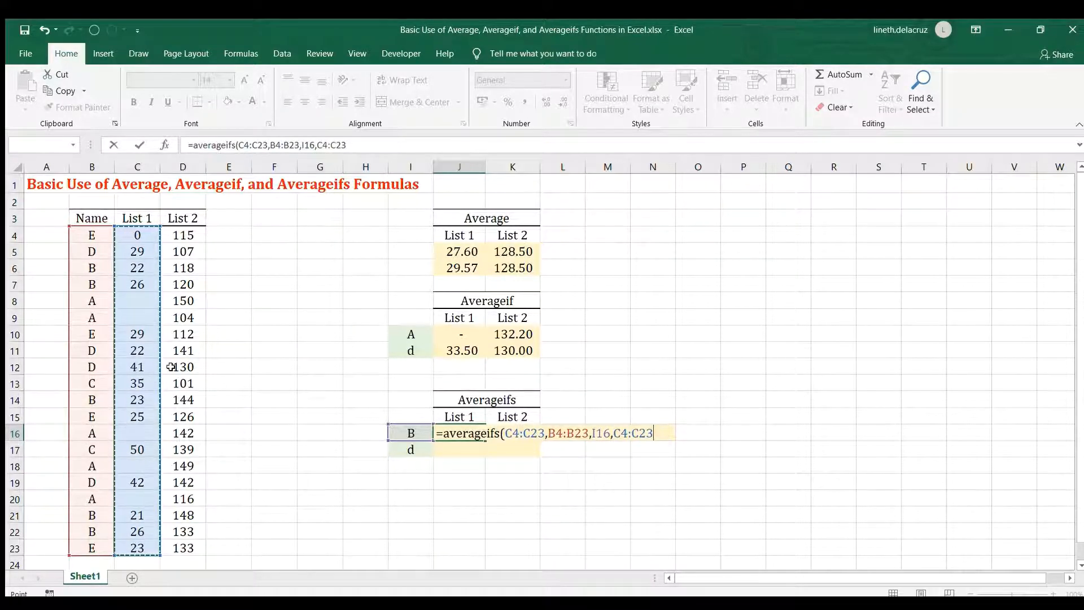
{"action": "type", "text": ","}
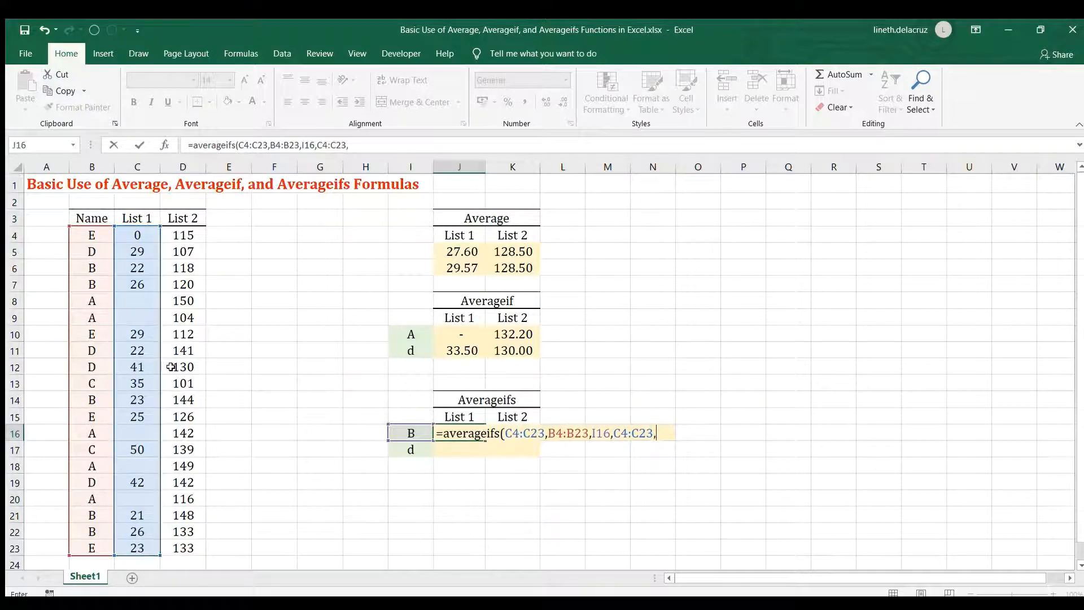
{"action": "type", "text": "\"<>0"}
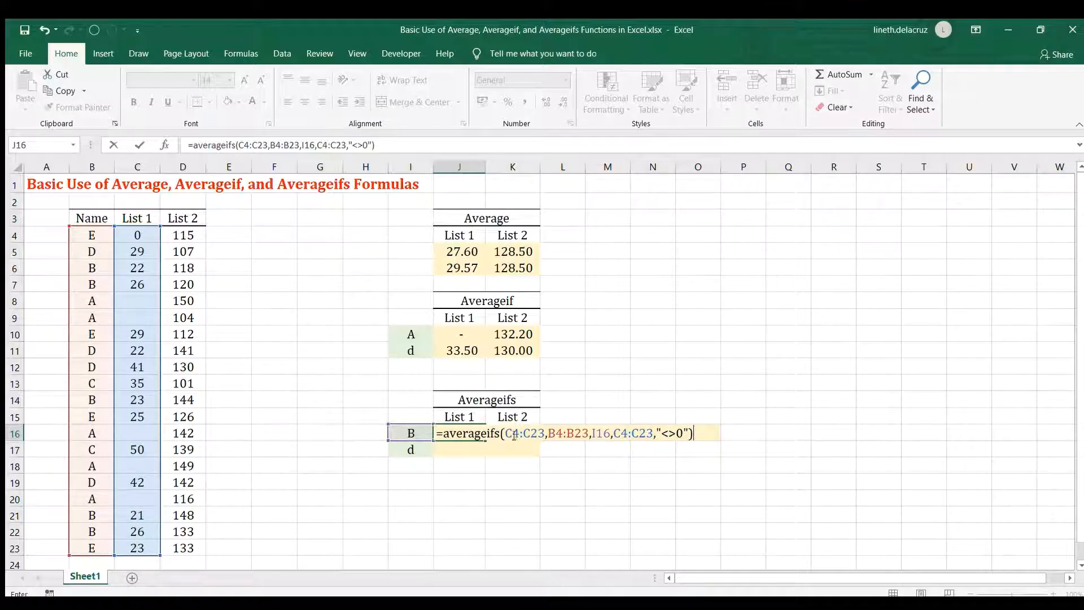
Lock the references in J16's formula as C$4:C$23, $B$4:$B$23, $I16 and C$4:C$23, and commit the formula.
{"action": "left_click_drag", "start_coordinate": [510, 433], "coordinate": [530, 433]}
{"action": "key", "text": "F4"}
{"action": "key", "text": "F4"}
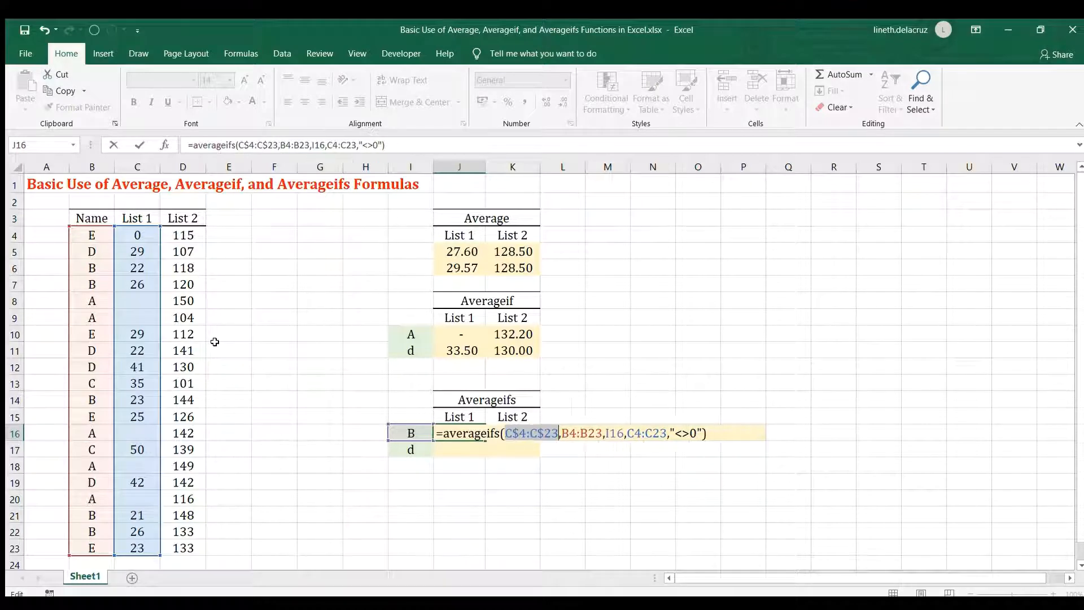
{"action": "left_click", "coordinate": [576, 433]}
{"action": "key", "text": "F4"}
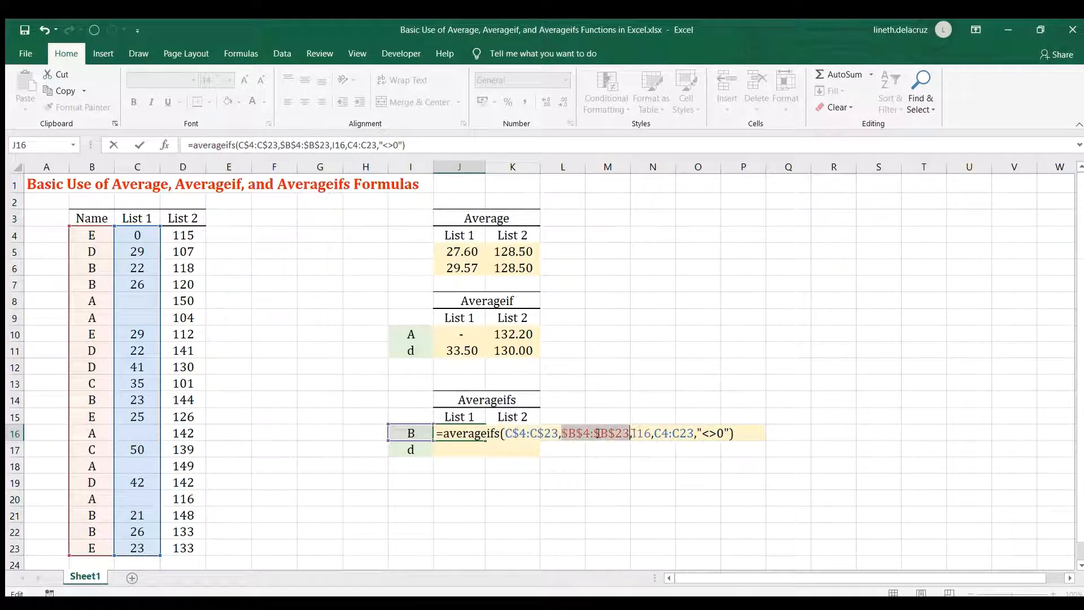
{"action": "left_click", "coordinate": [642, 433]}
{"action": "key", "text": "F4"}
{"action": "key", "text": "F4"}
{"action": "key", "text": "F4"}
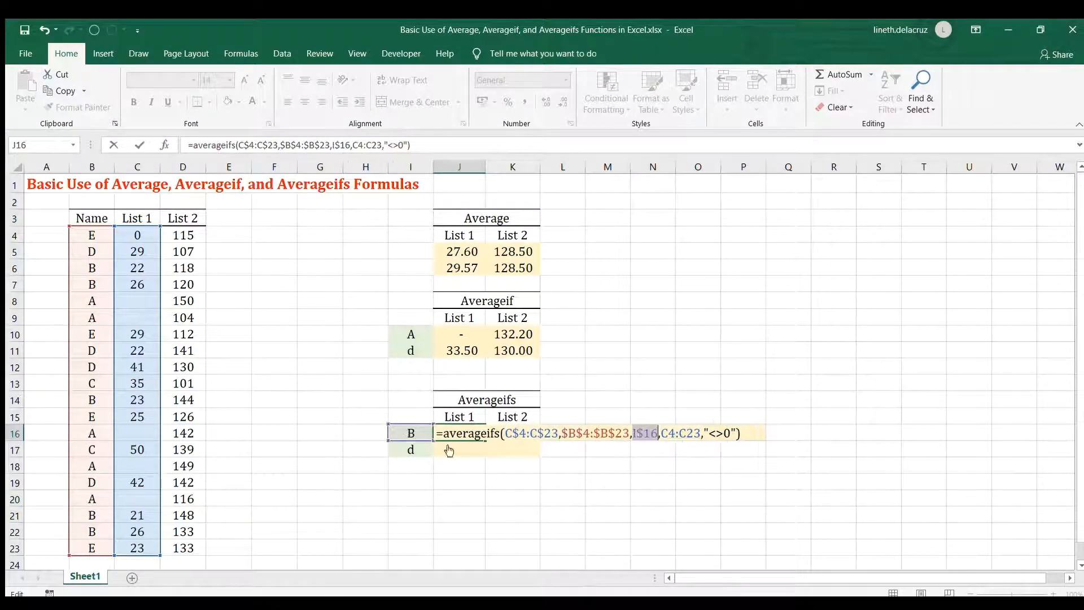
{"action": "left_click_drag", "start_coordinate": [669, 433], "coordinate": [686, 433]}
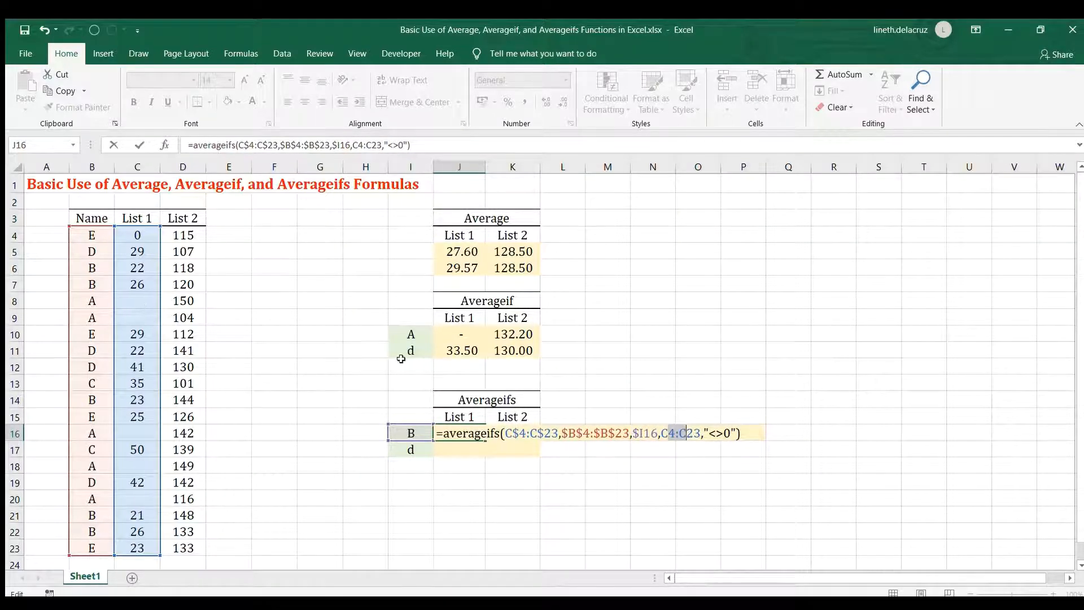
{"action": "key", "text": "F4"}
{"action": "key", "text": "F4"}
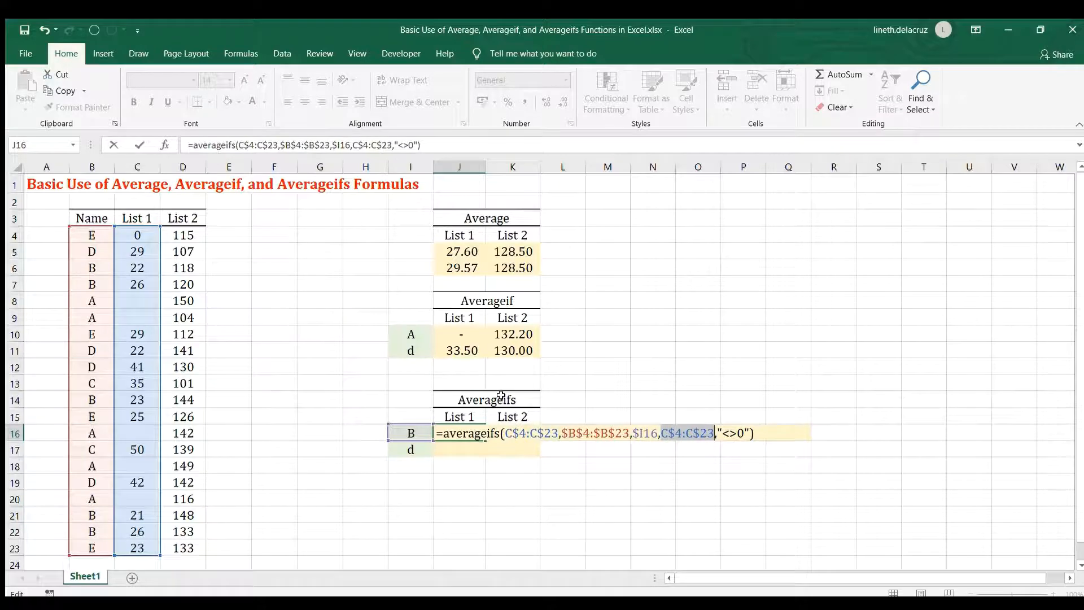
{"action": "key", "text": "ctrl+Return"}
Copy the AVERAGEIFS formula from J16 to K16, and copy J16:K16 down to J17:K17 for name d.
{"action": "key", "text": "ctrl+c"}
{"action": "key", "text": "shift+Right"}
{"action": "key", "text": "ctrl+v"}
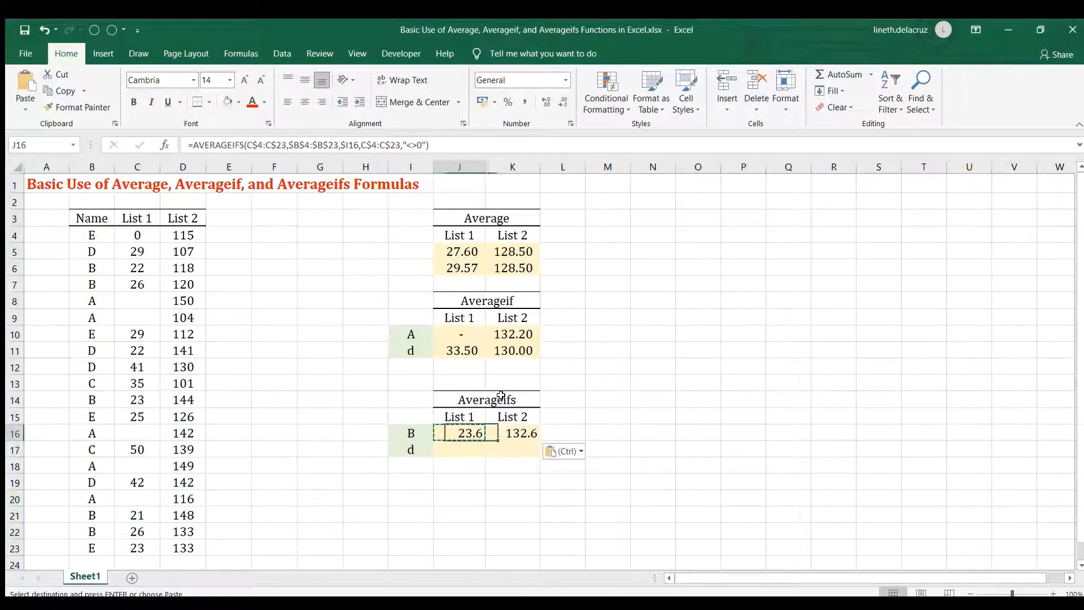
{"action": "key", "text": "ctrl+c"}
{"action": "key", "text": "Down"}
{"action": "key", "text": "ctrl+v"}
{"action": "key", "text": "shift+Left"}
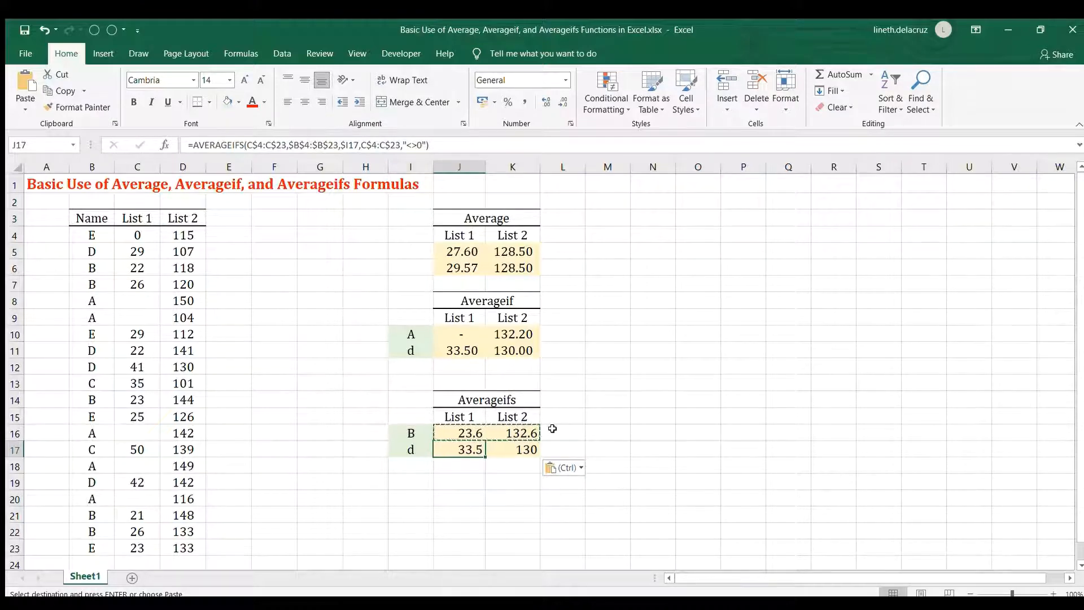
Review the zero-excluding formula in J6 and the IFERROR-wrapped AVERAGEIF formula in J11 with their referenced ranges.
{"action": "left_click", "coordinate": [458, 269]}
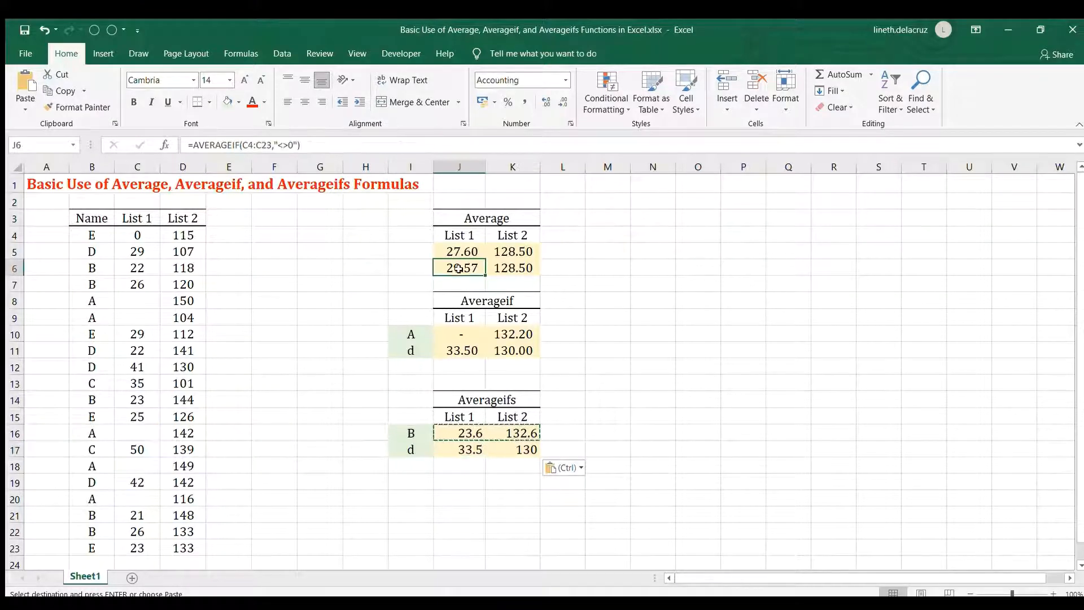
{"action": "key", "text": "F2"}
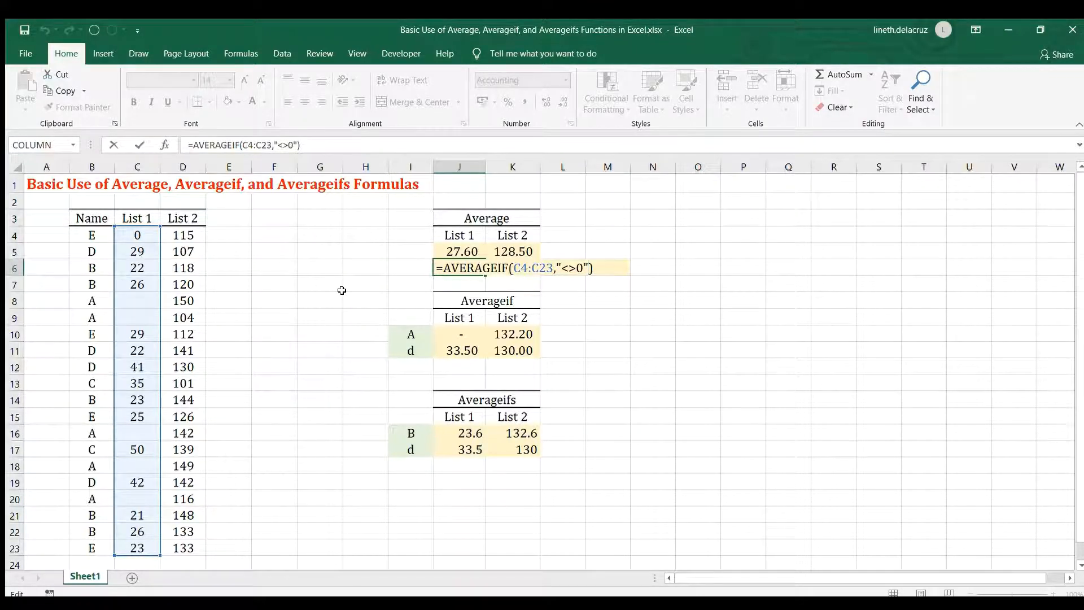
{"action": "key", "text": "Return"}
{"action": "left_click", "coordinate": [444, 353]}
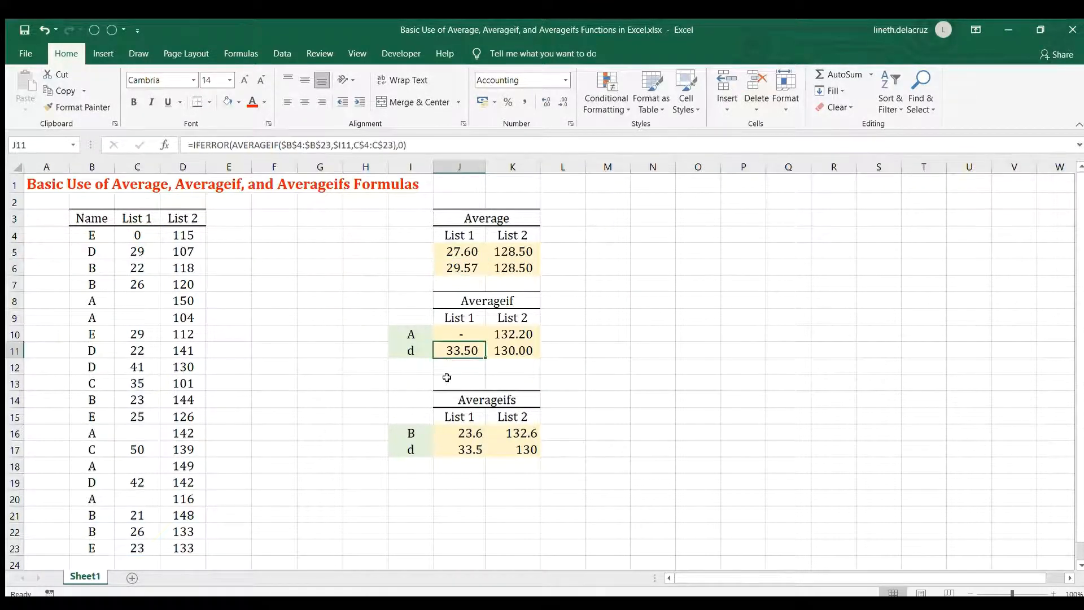
{"action": "key", "text": "F2"}
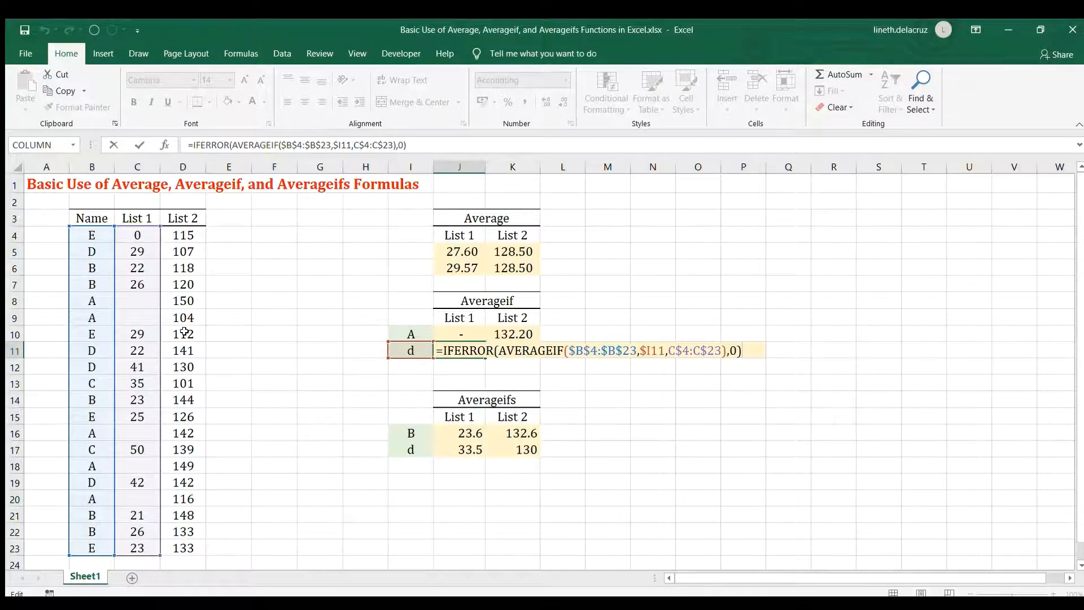
{"action": "key", "text": "Escape"}
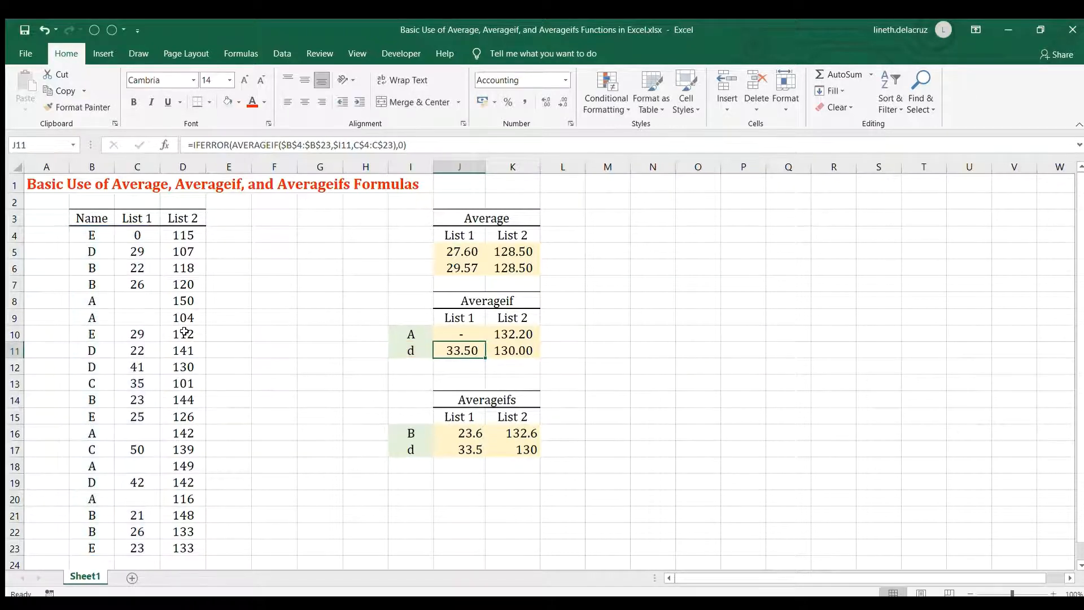